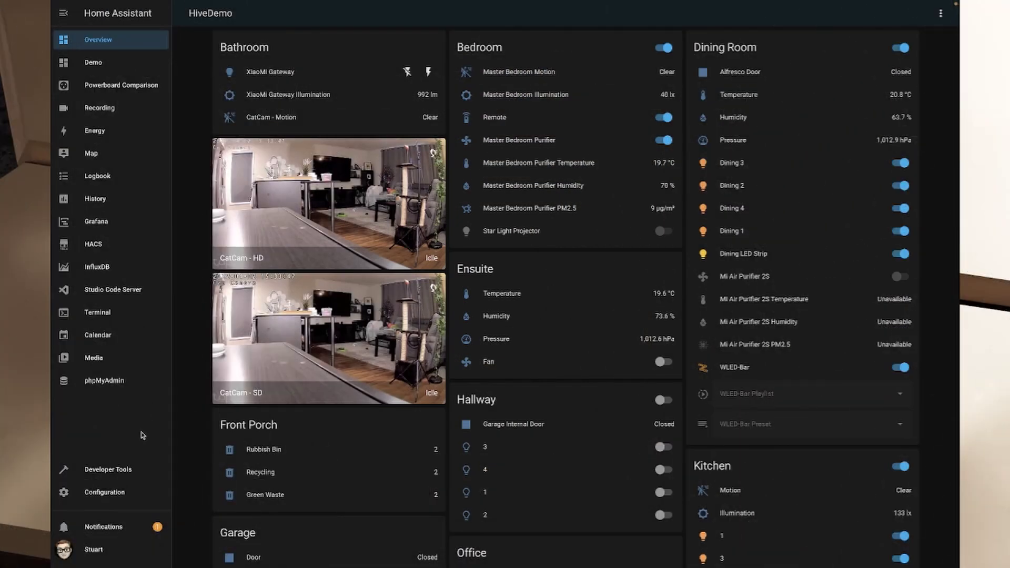
Step: Go to Configuration → Add-ons, Backups & Supervisor and open the Add-on Store
left_click(103, 493)
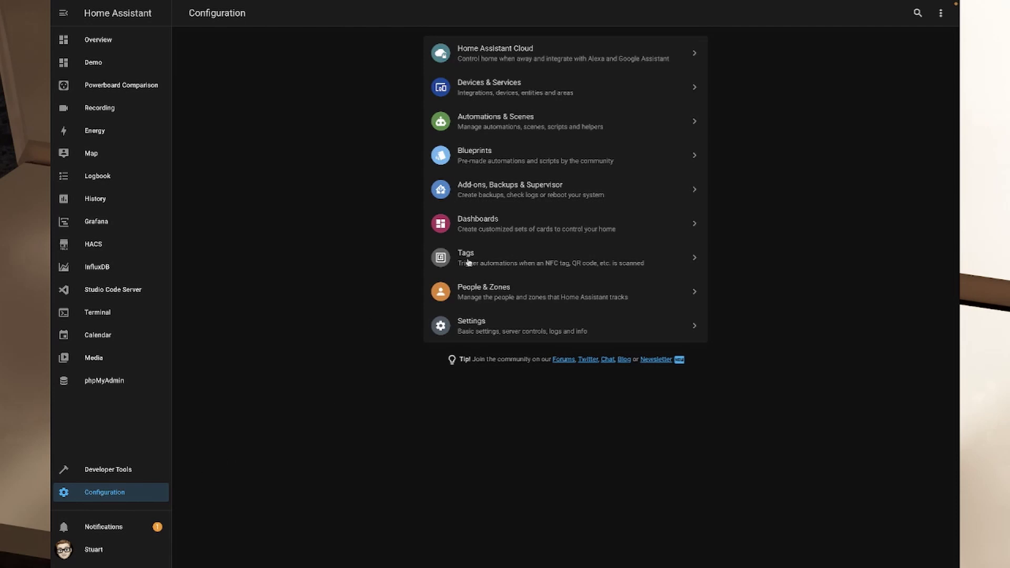
left_click(523, 194)
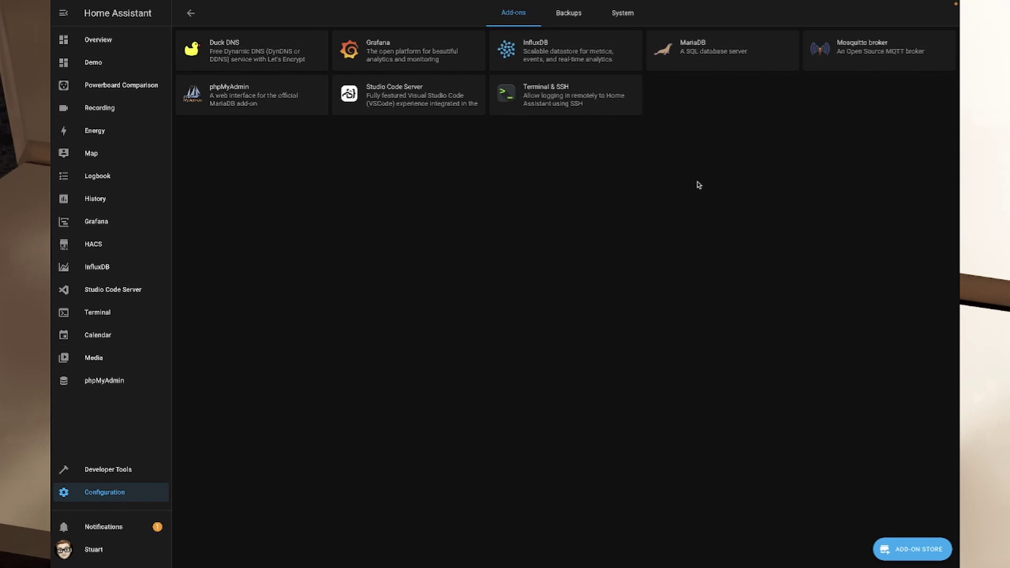
left_click(916, 549)
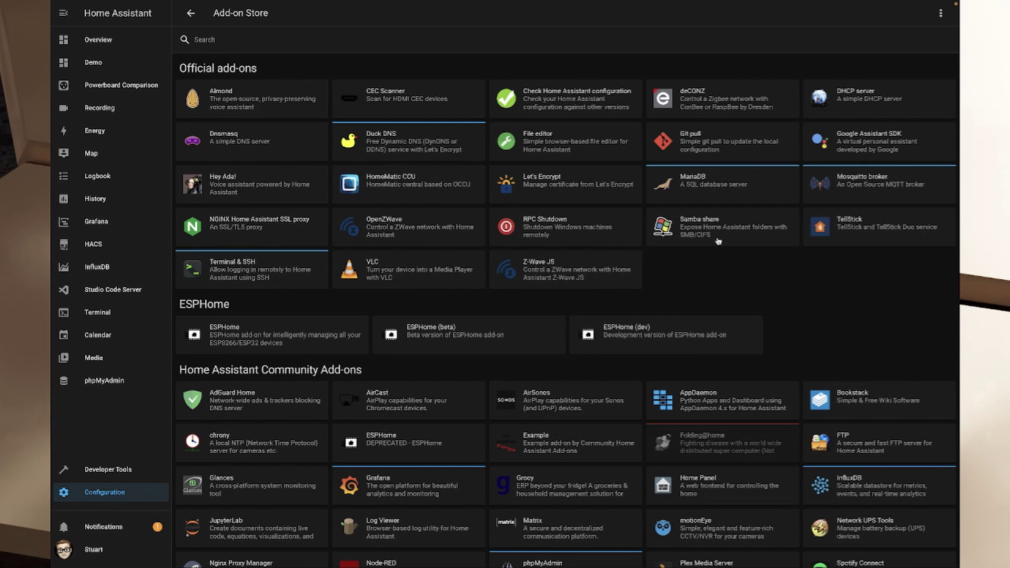
Step: Install the Samba share add-on and switch on its Auto update and Watchdog toggles
left_click(714, 232)
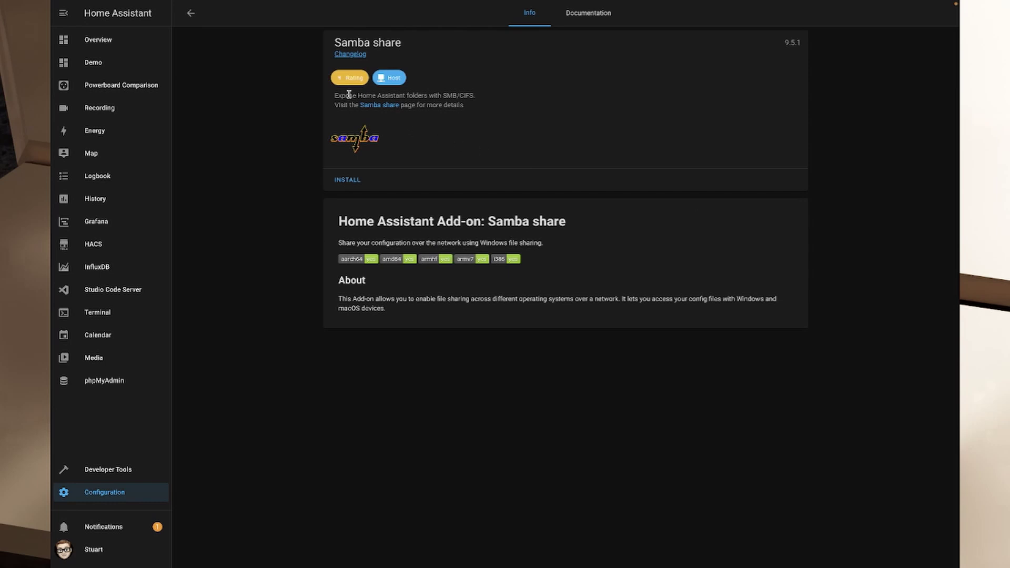
left_click(351, 181)
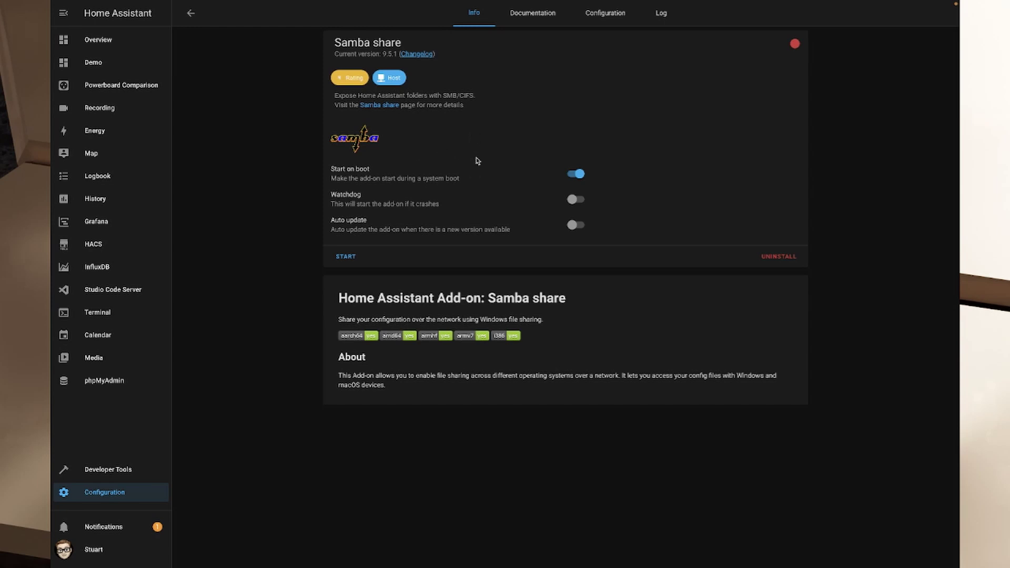
left_click(575, 227)
left_click(578, 203)
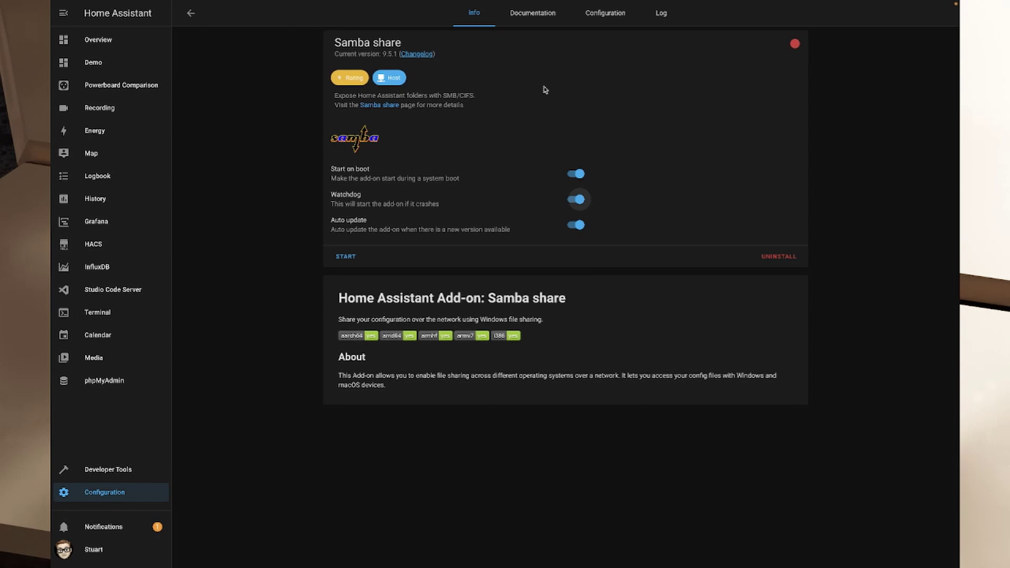
Step: In the add-on Configuration, replace the null password and change the username to admin
left_click(605, 17)
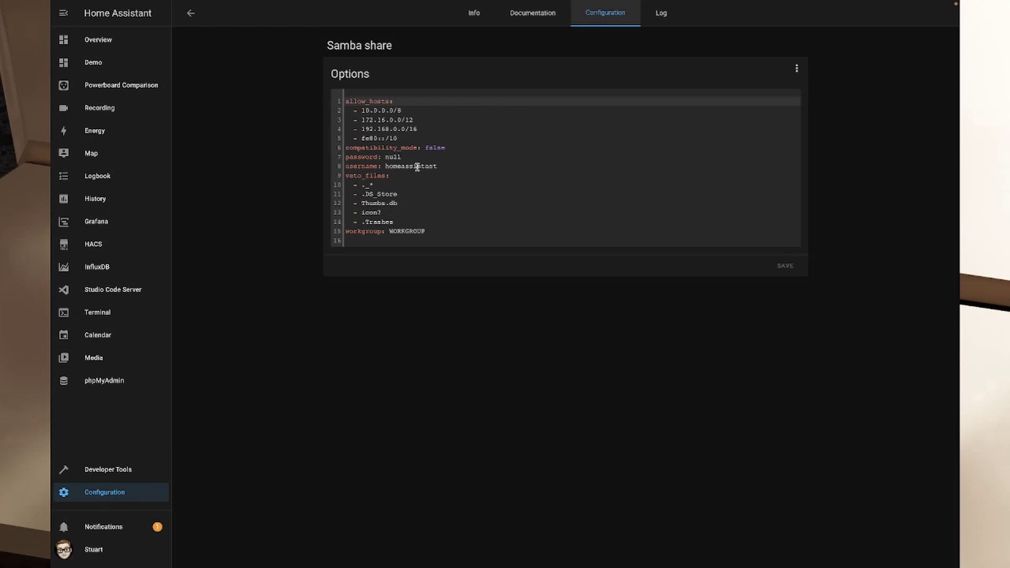
left_click(396, 157)
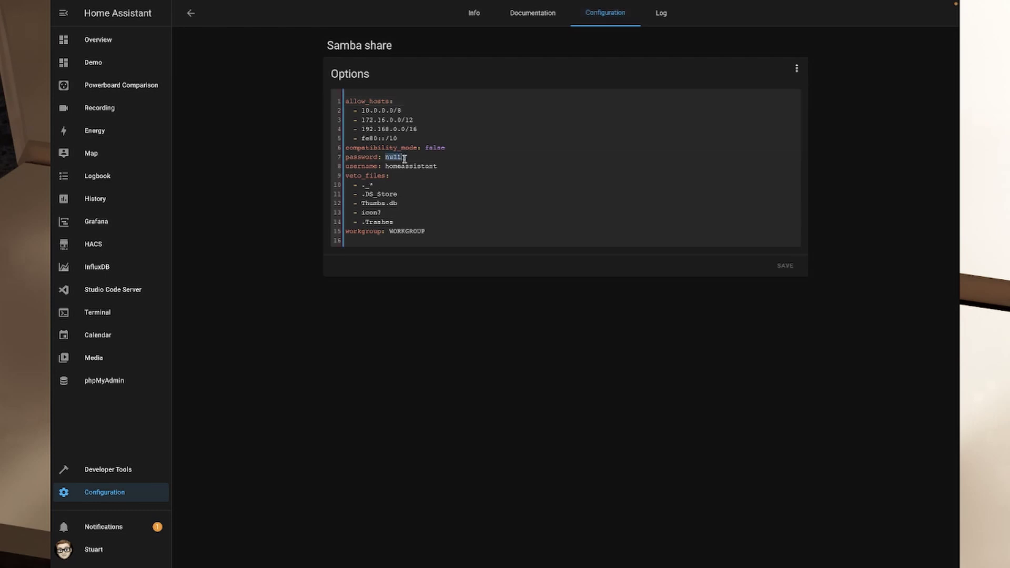
key("BackSpace")
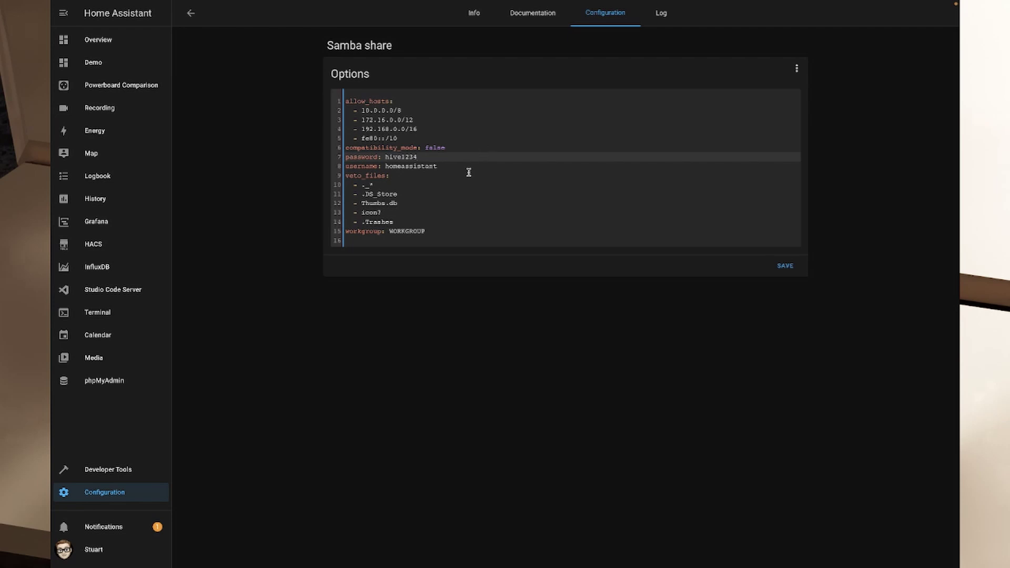
double_click(412, 167)
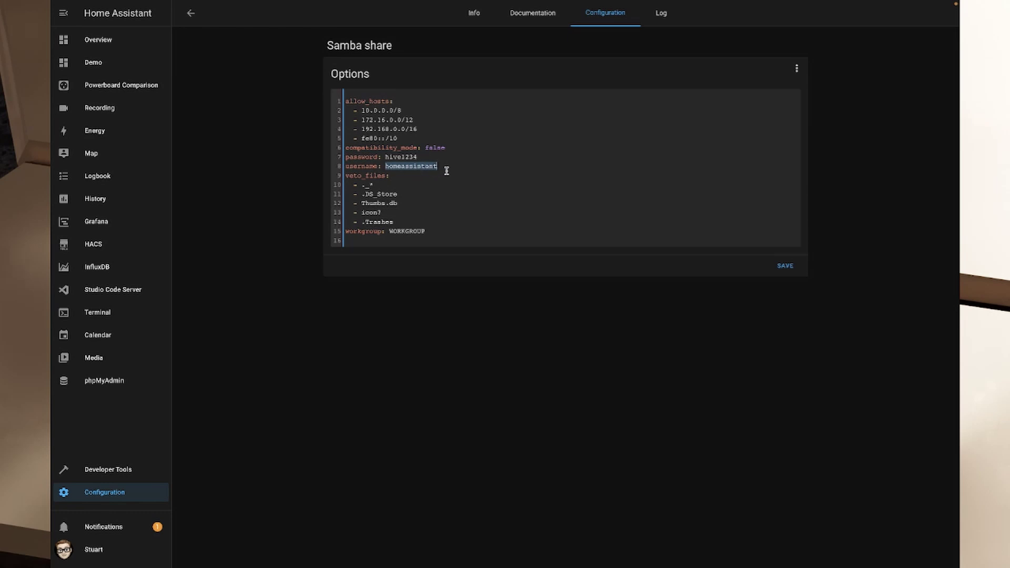
type("ad")
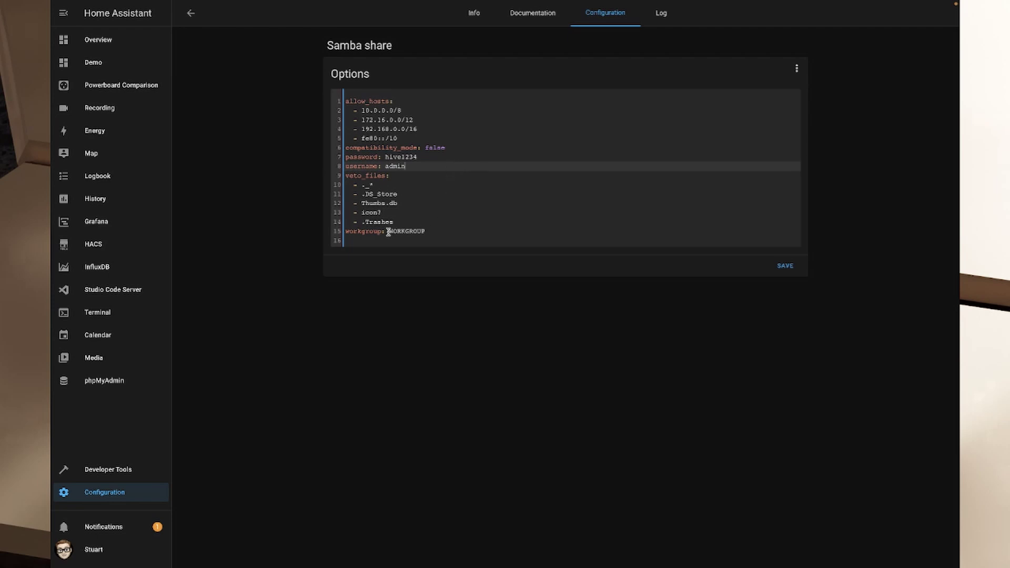
Step: Check the workgroup value WORKGROUP on line 15
left_click_drag(388, 232, 426, 233)
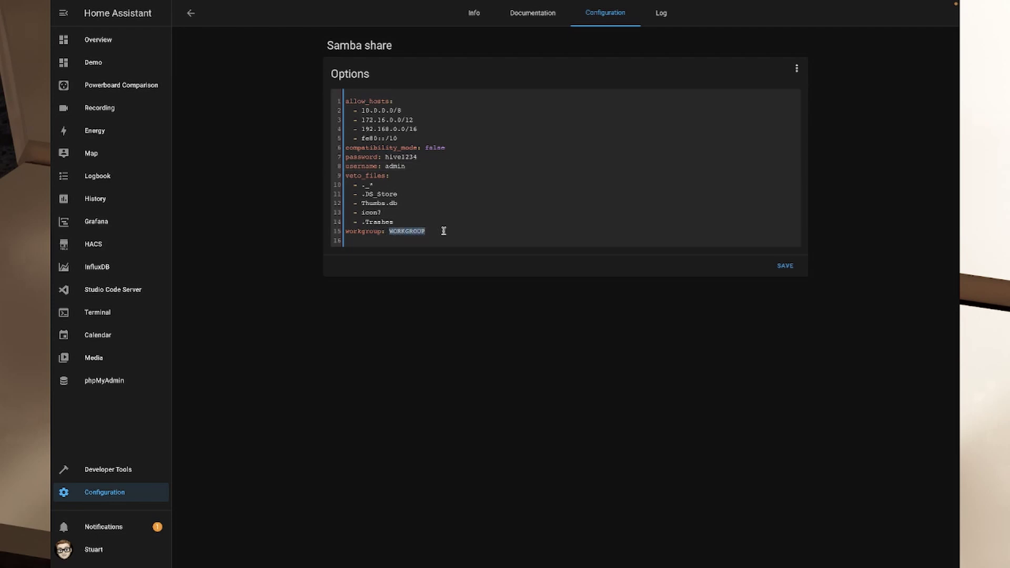
left_click(441, 231)
double_click(431, 231)
left_click(440, 232)
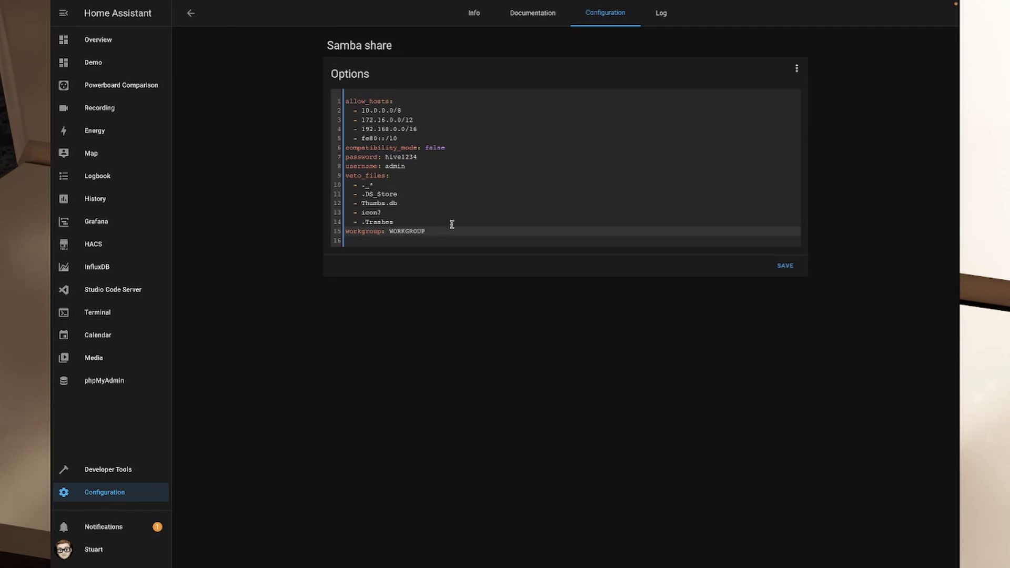
Step: Review the allow_hosts block, including the 192.168.0.0/16 network entry
left_click(415, 129)
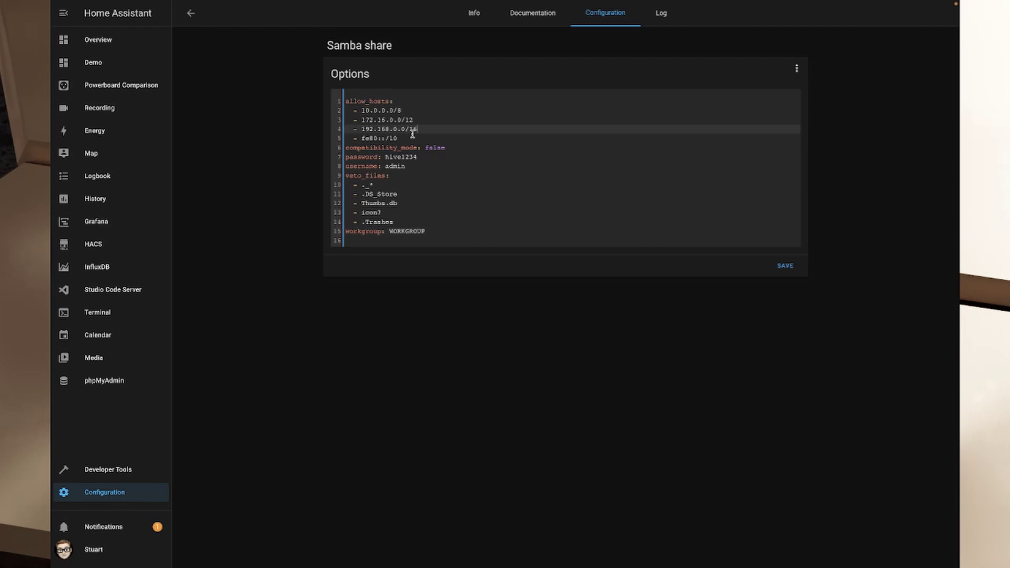
left_click_drag(409, 135, 348, 108)
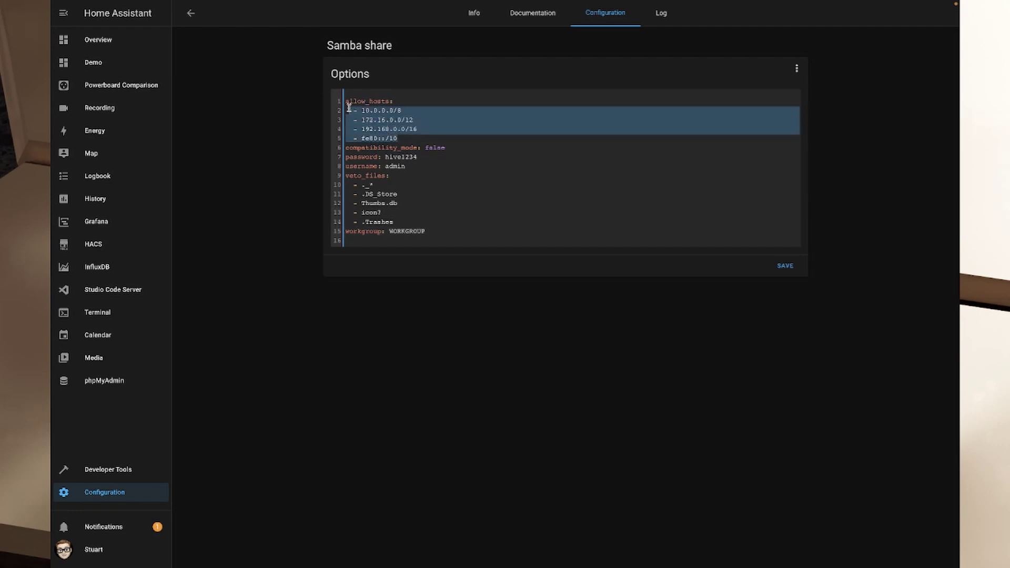
left_click(476, 116)
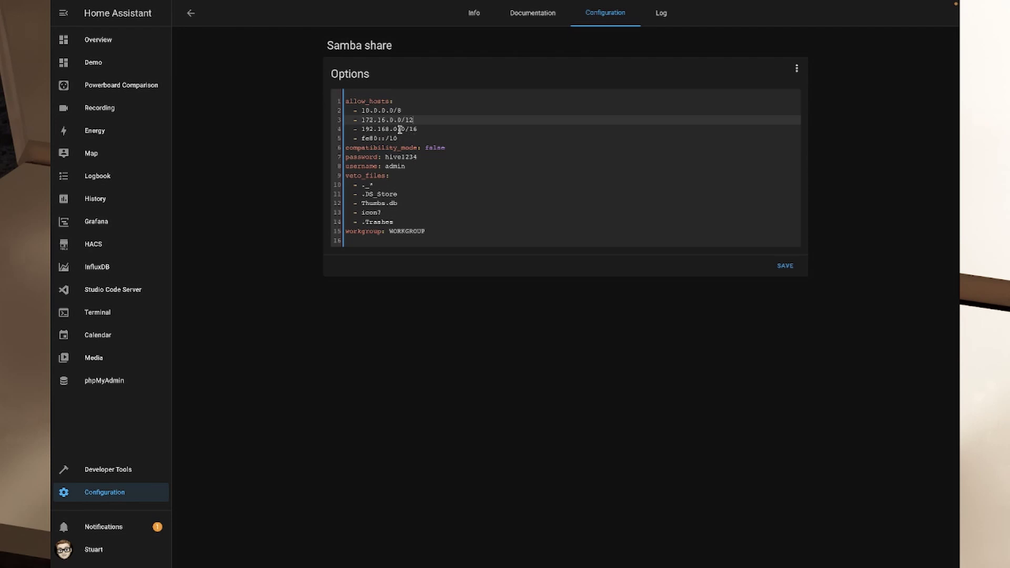
left_click_drag(401, 129, 423, 130)
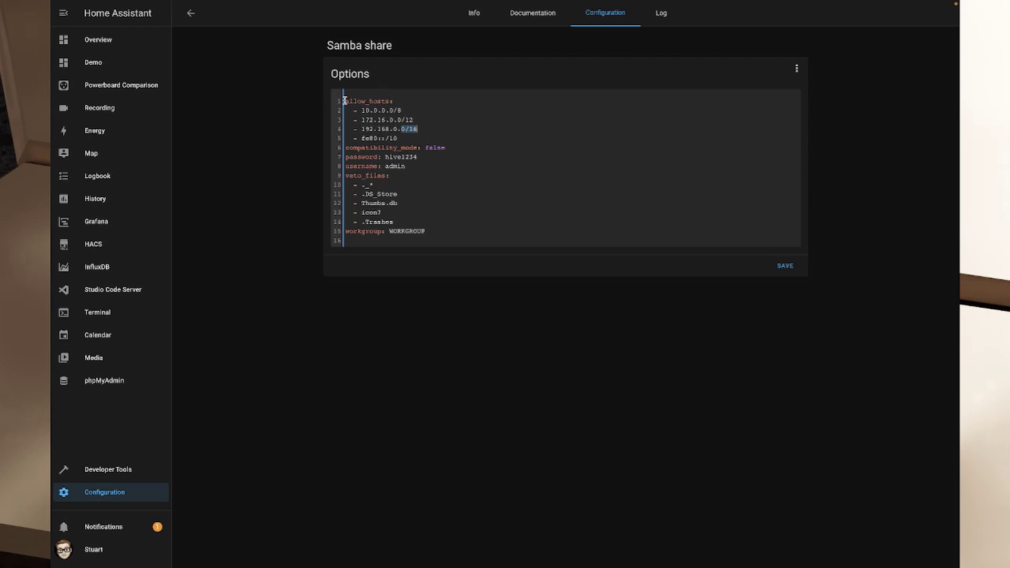
left_click_drag(344, 100, 444, 140)
left_click(457, 131)
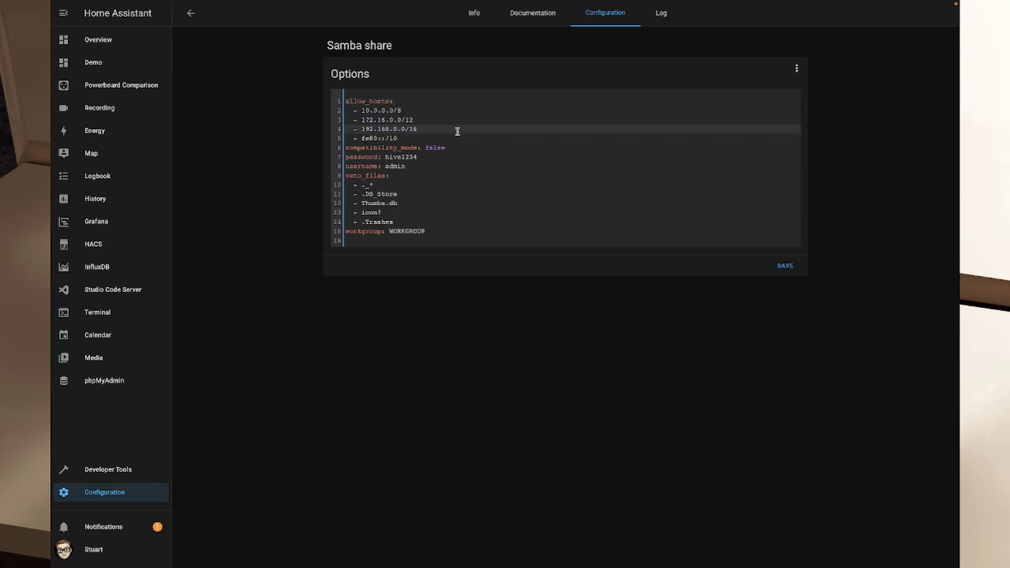
left_click_drag(342, 137, 338, 101)
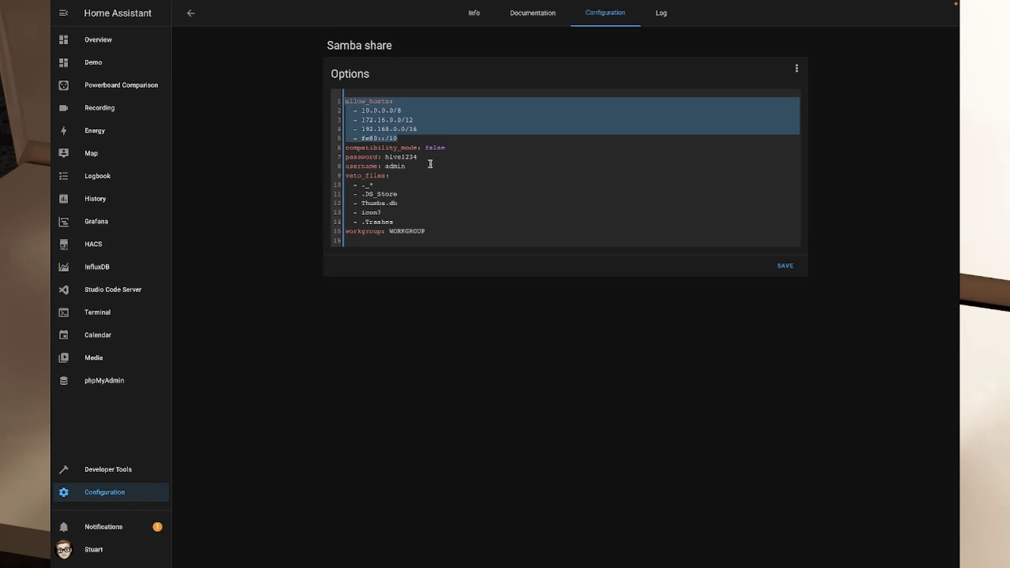
left_click(409, 193)
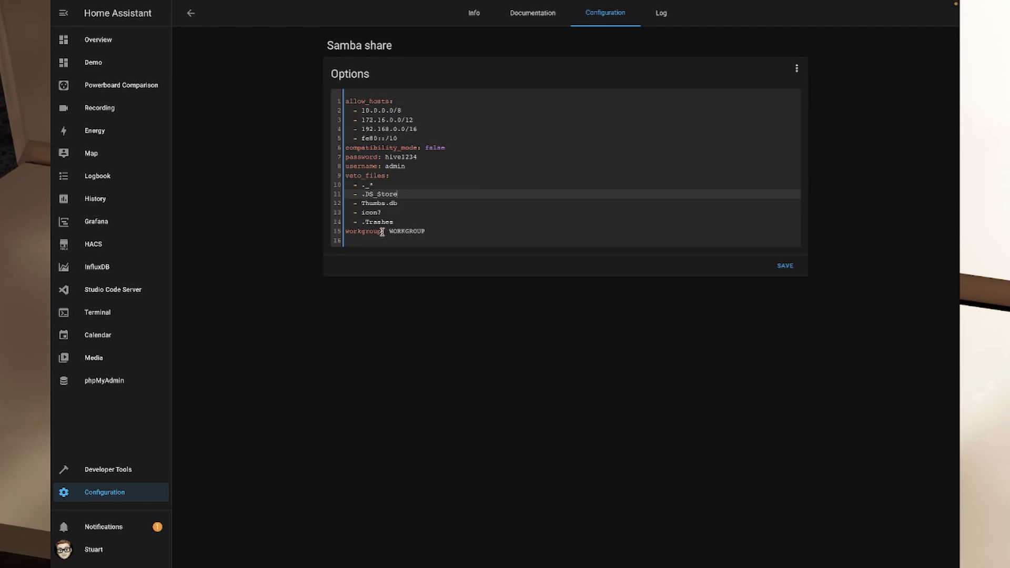
Step: Review the veto_files entries (.DS_Store, Thumbs.db, .Trashes) and save the Samba options
left_click_drag(395, 222, 343, 222)
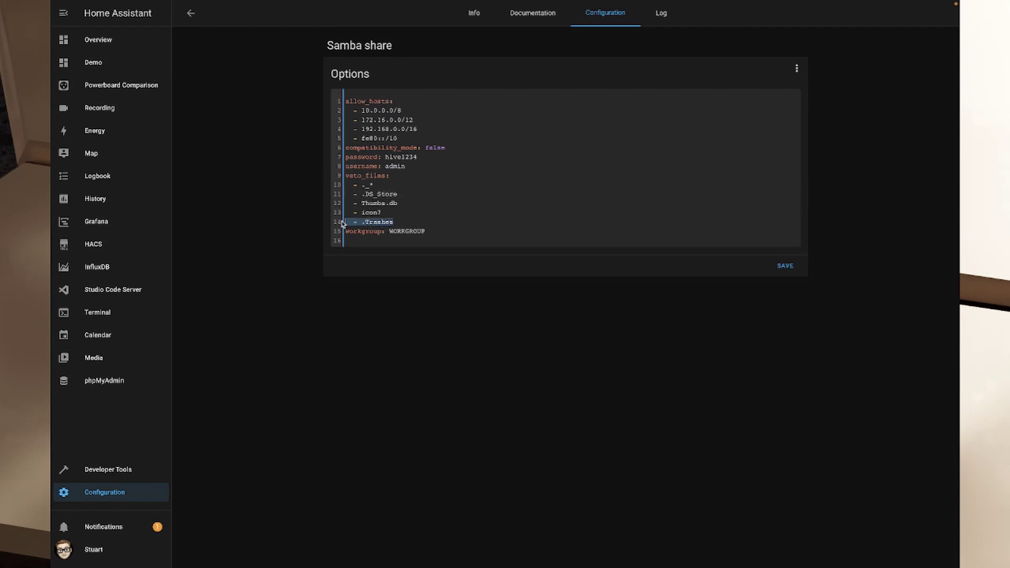
left_click_drag(400, 205, 323, 194)
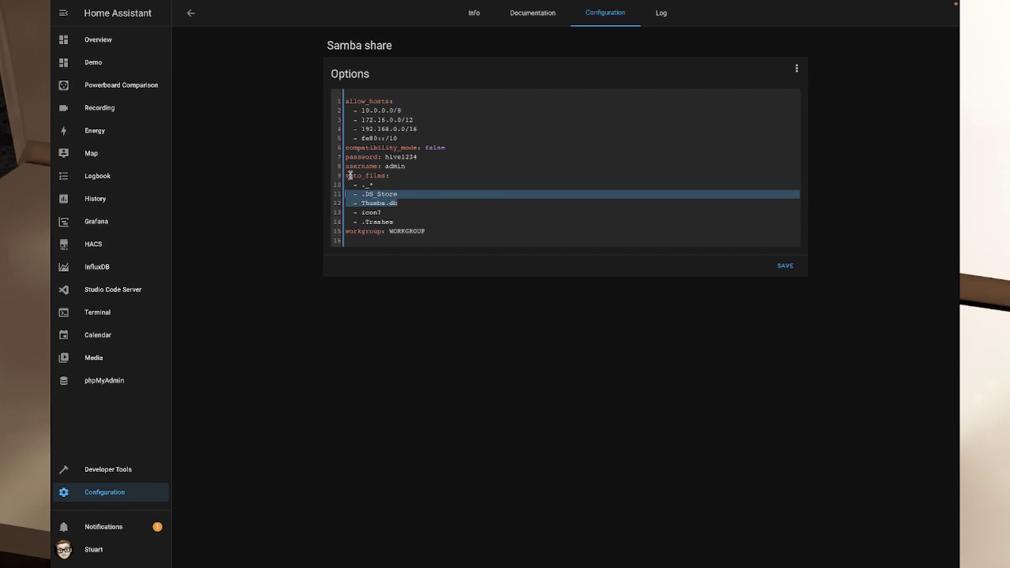
left_click_drag(347, 175, 389, 175)
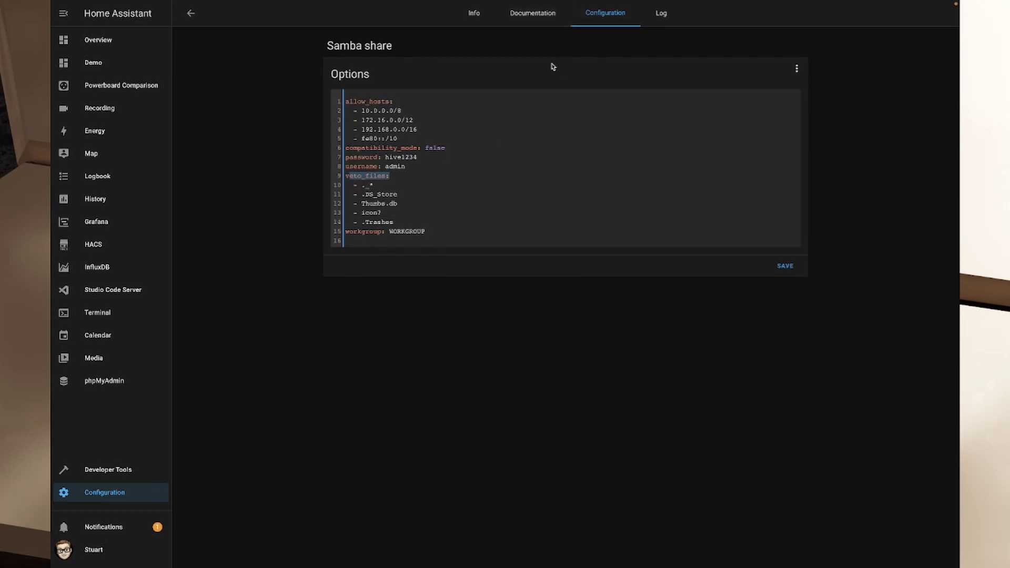
left_click(786, 266)
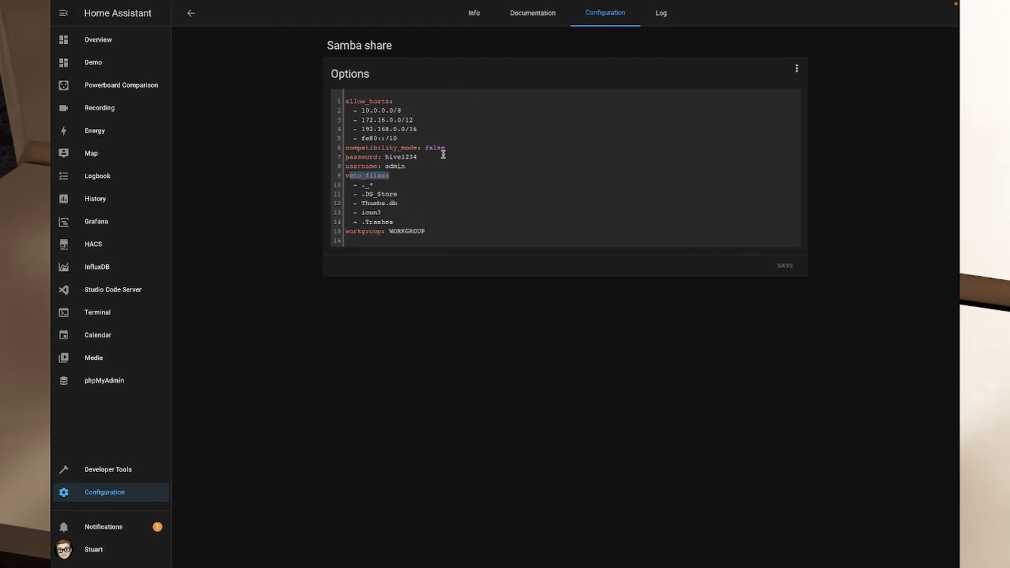
Step: Check the shared directories (addons through media) in the Documentation, then start the Samba share add-on
left_click(517, 17)
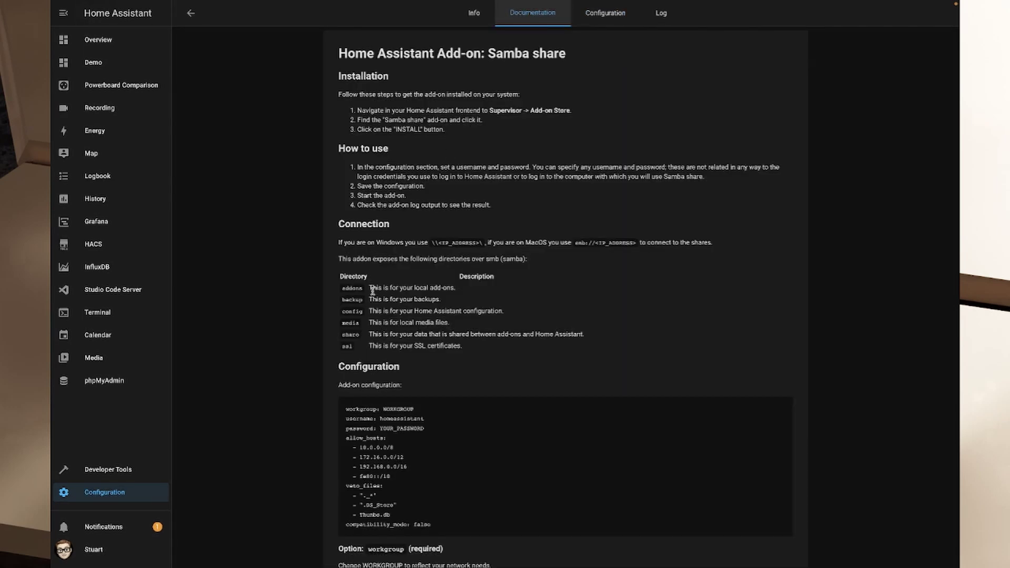
left_click_drag(361, 292, 447, 323)
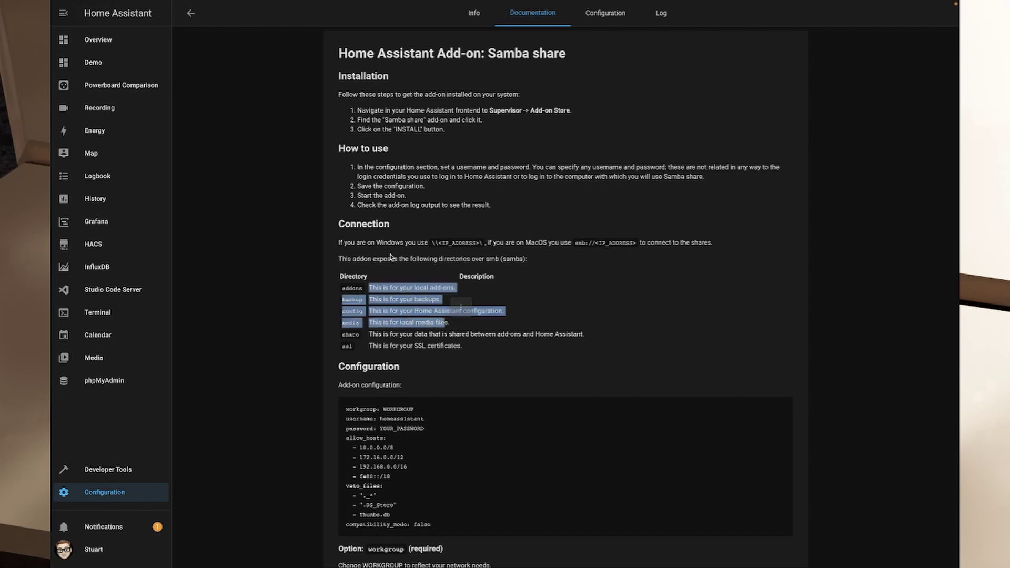
left_click(475, 15)
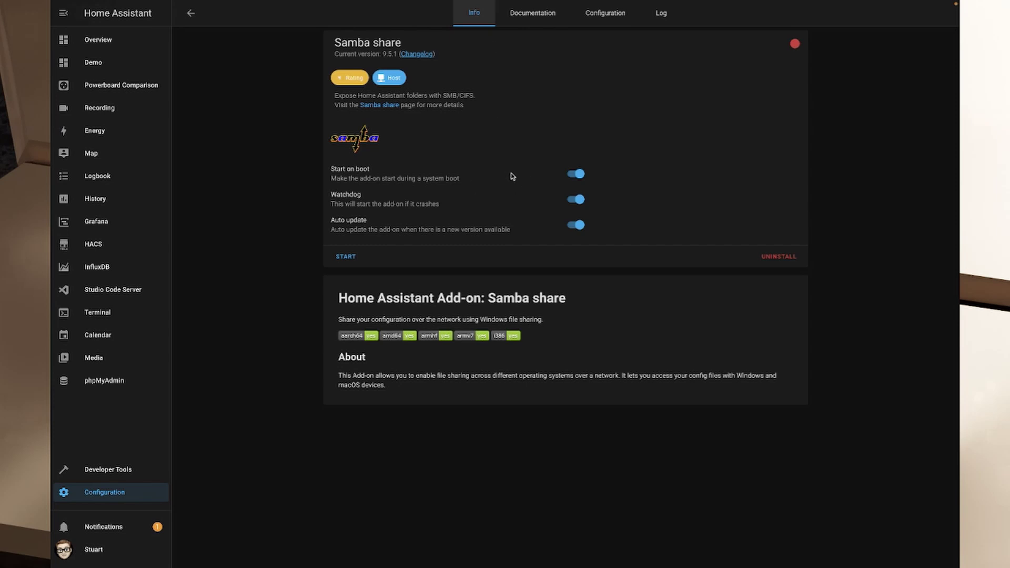
left_click(347, 258)
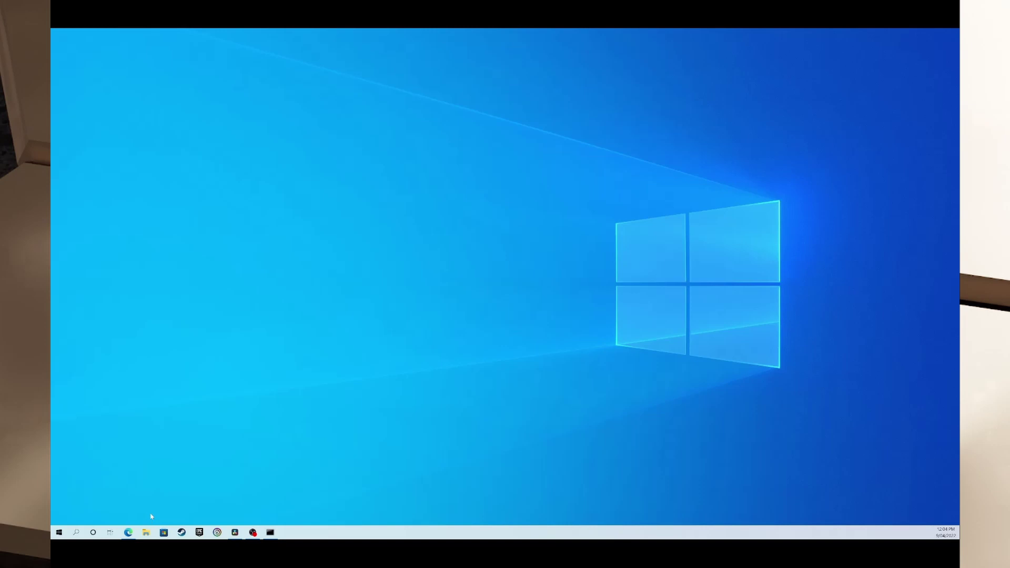
Step: In File Explorer's Network view, open the HOMEASSISTANT computer
left_click(146, 532)
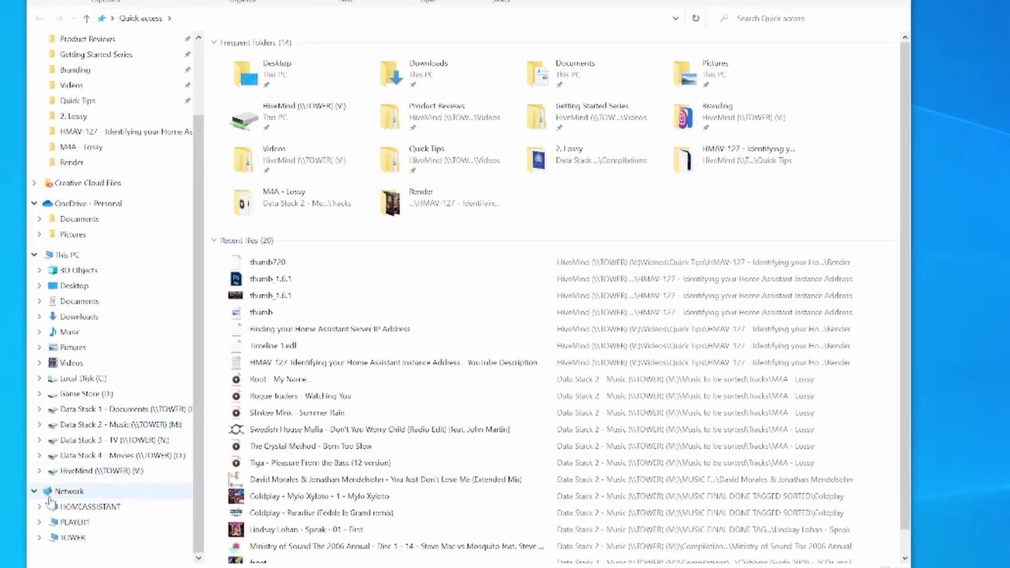
left_click(69, 491)
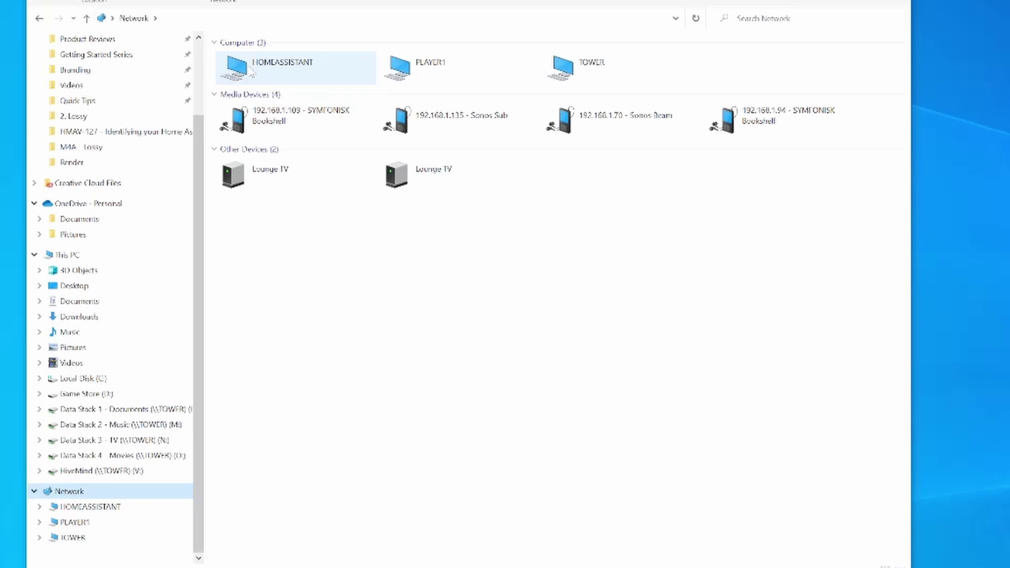
double_click(251, 71)
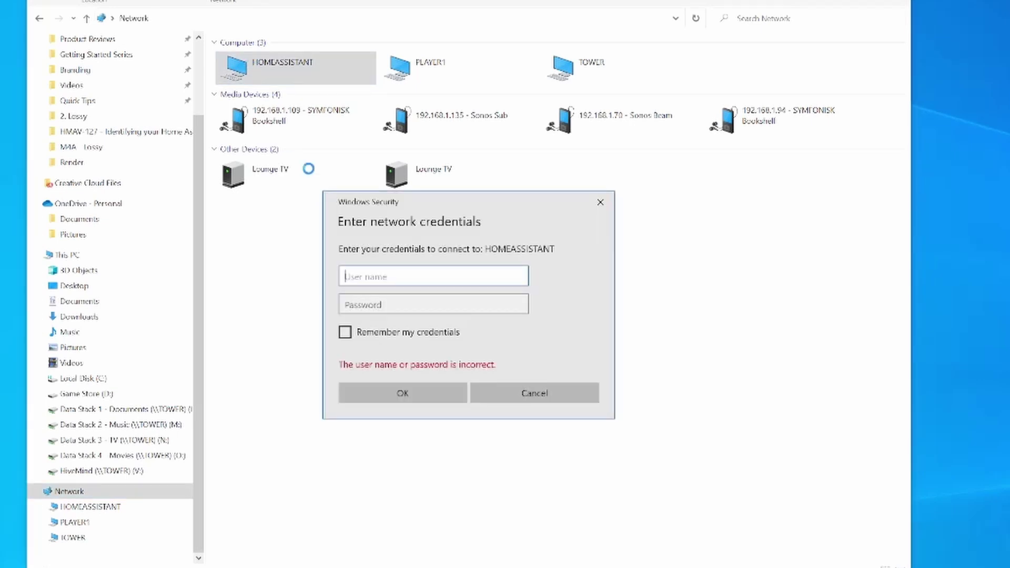
Step: Sign in with user name admin and the password, ticking Remember my credentials
type("admin")
key("Tab")
type("•••••")
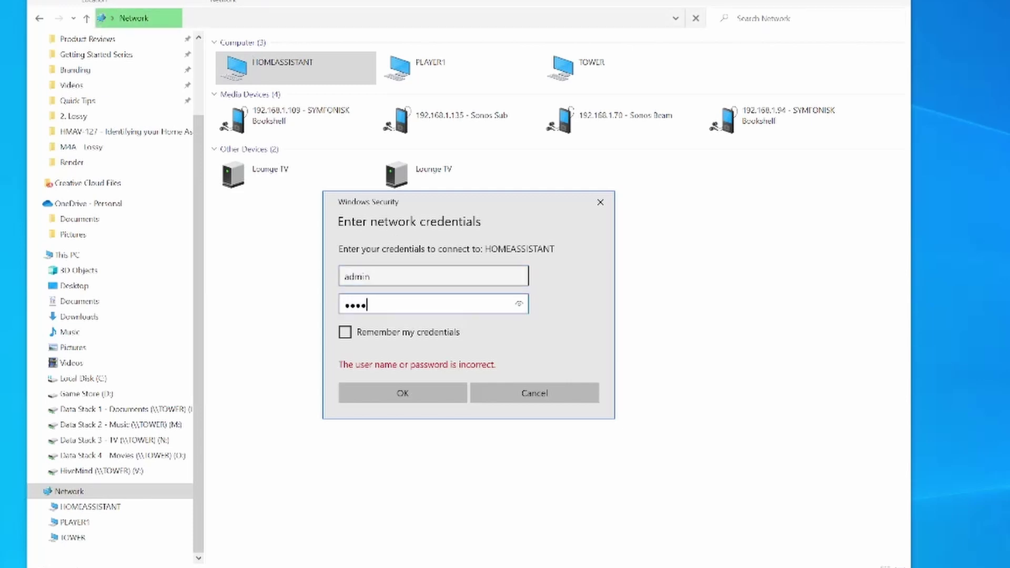
key("BackSpace")
key("BackSpace")
key("BackSpace")
key("BackSpace")
key("BackSpace")
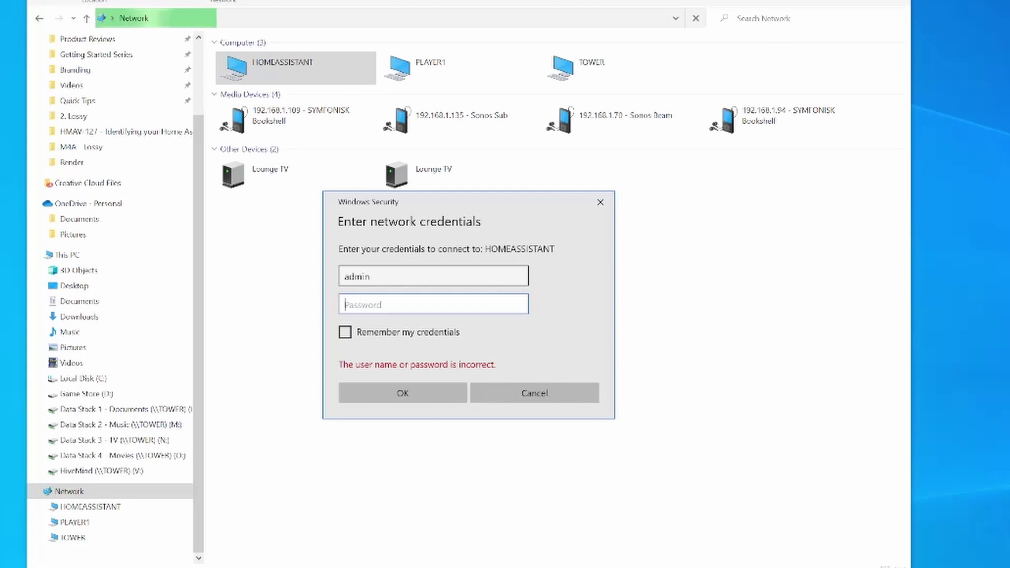
type("••••••••")
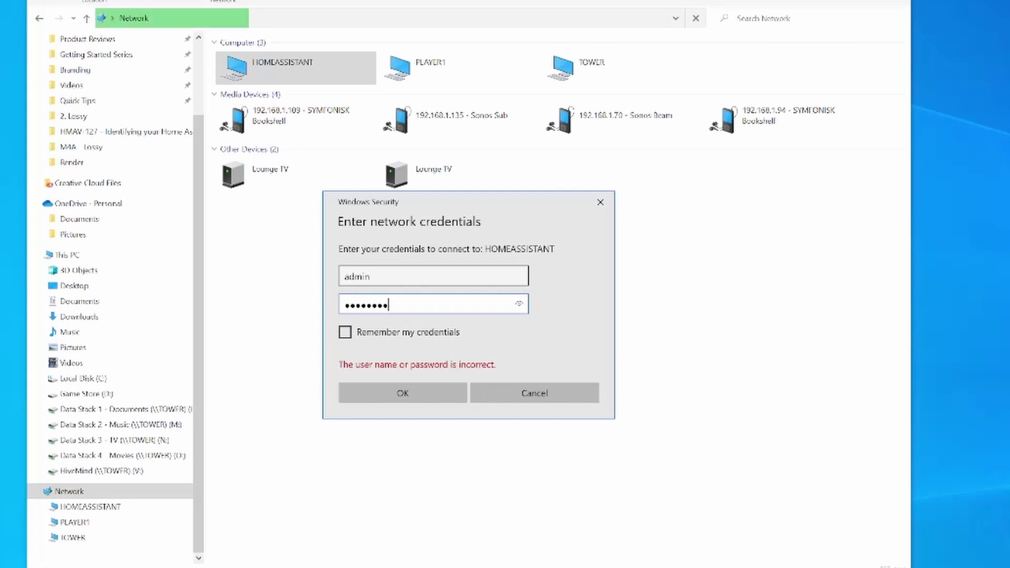
left_click(368, 335)
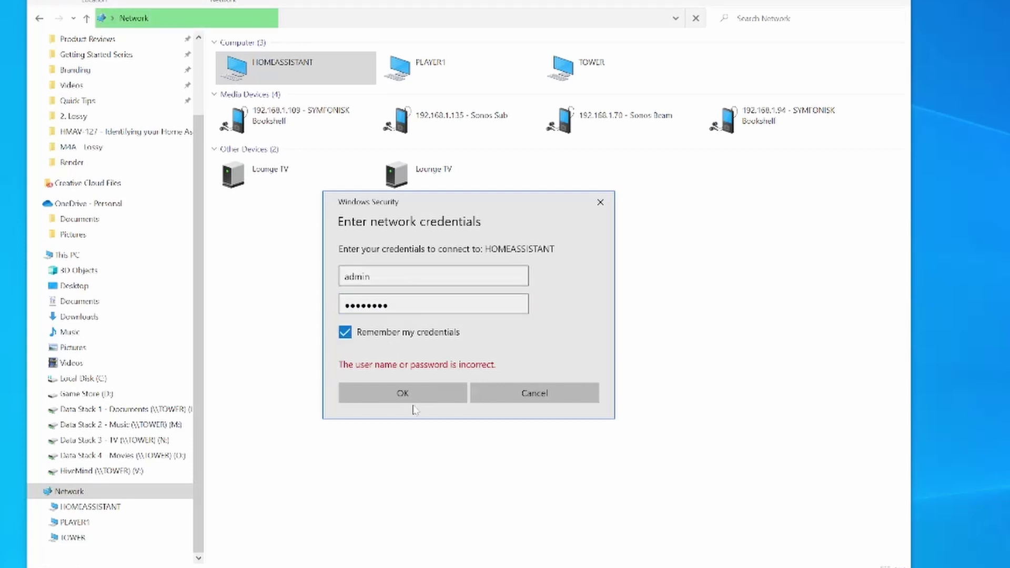
key("Return")
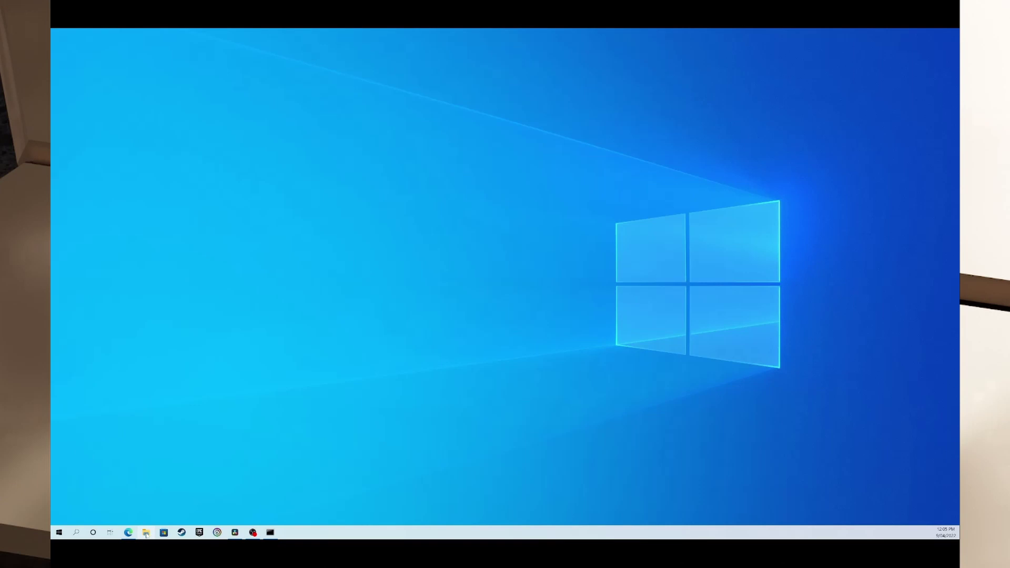
Step: In a new File Explorer window, go to the address \\192.168.1.146
left_click(146, 533)
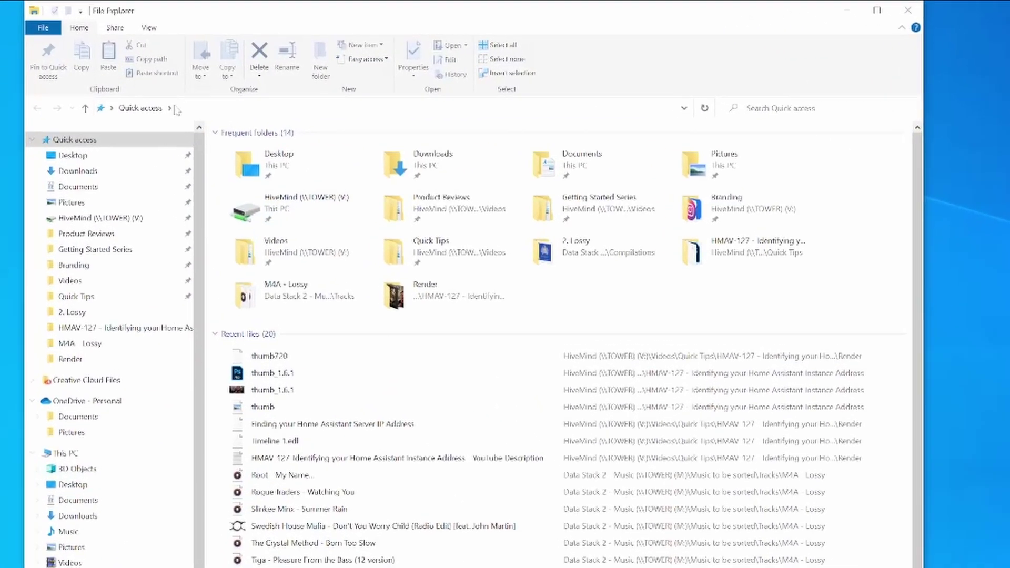
left_click(173, 109)
left_click(200, 109)
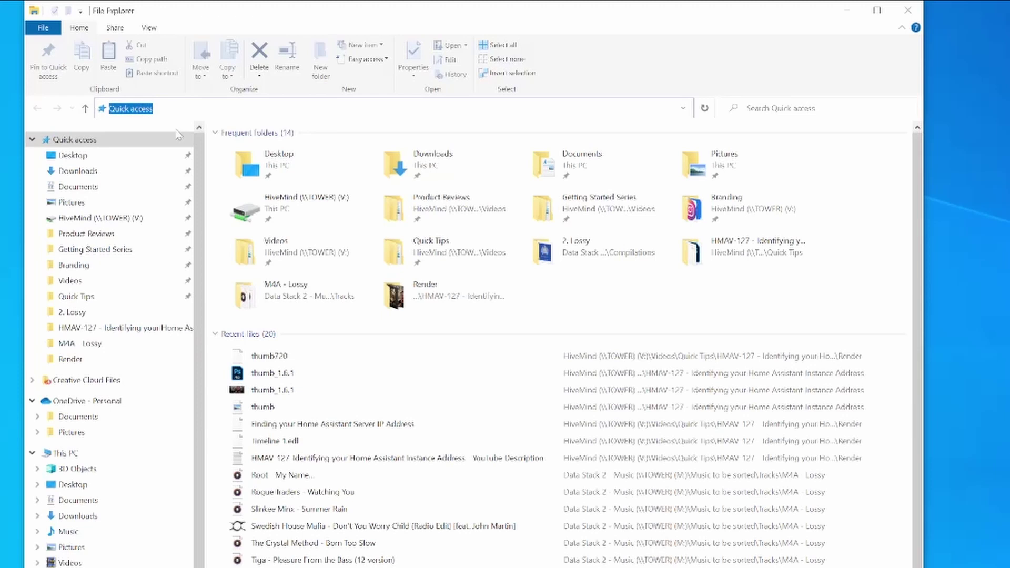
type("\\\\")
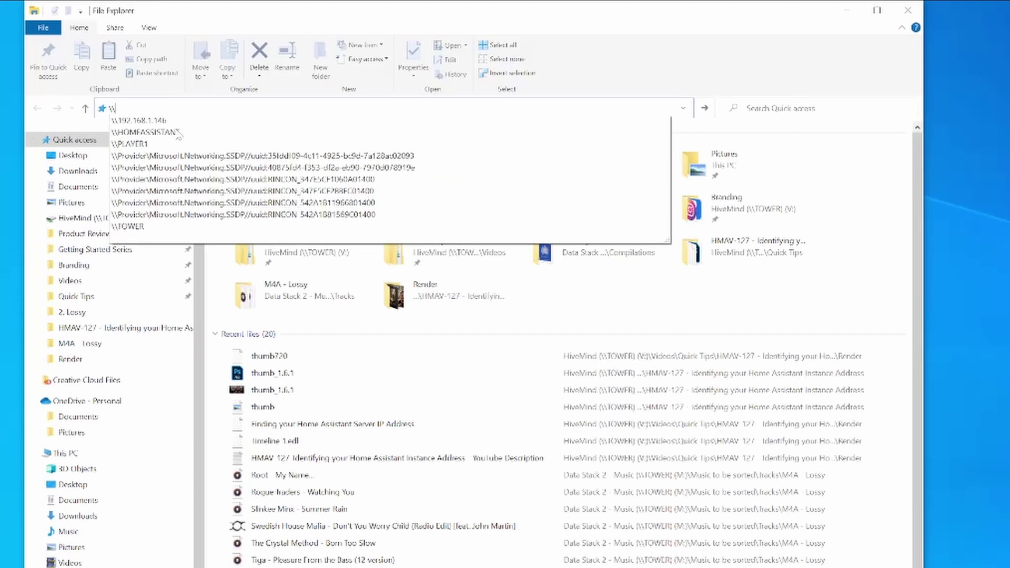
type("192.16")
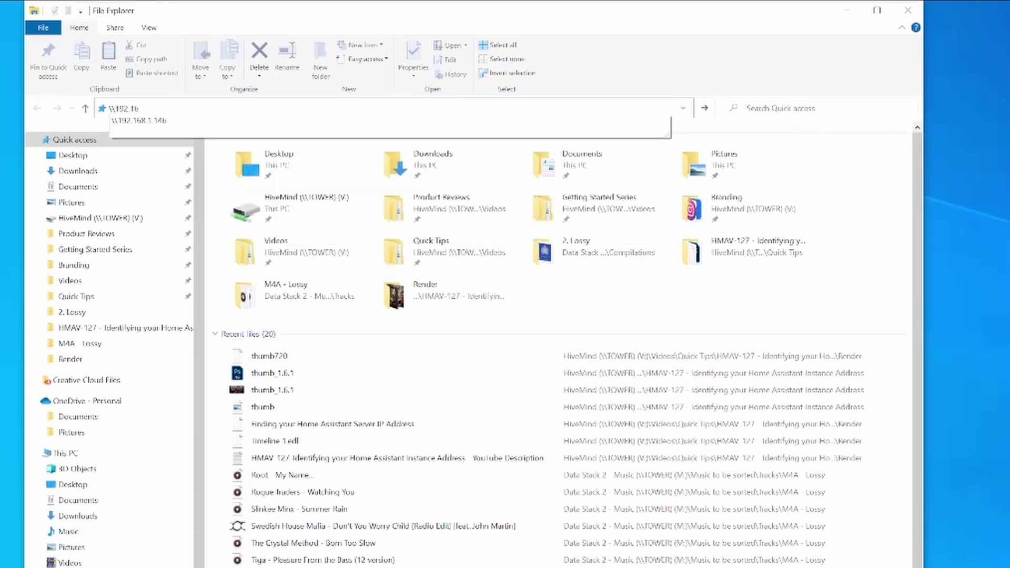
type("8.1.146")
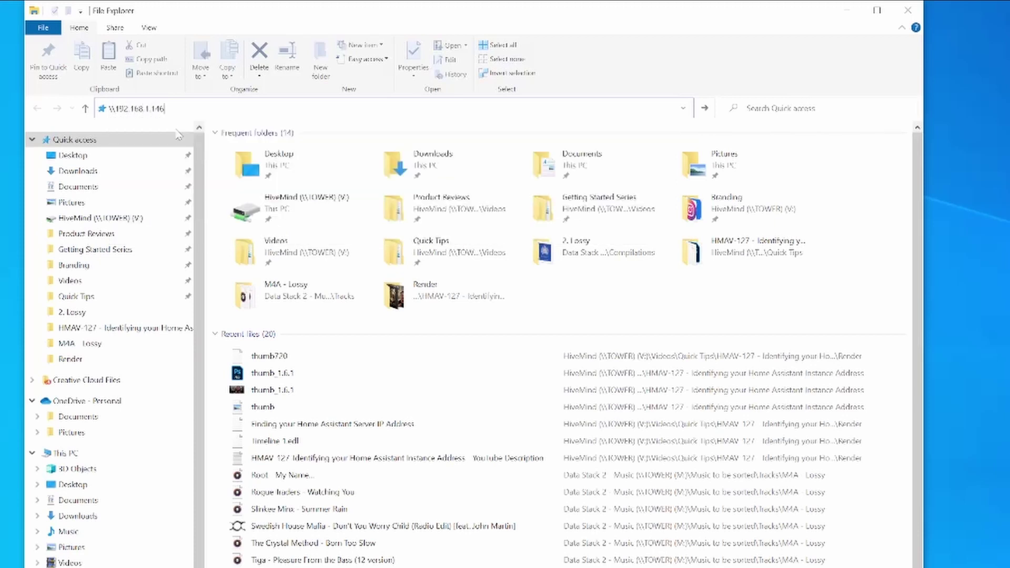
key("Return")
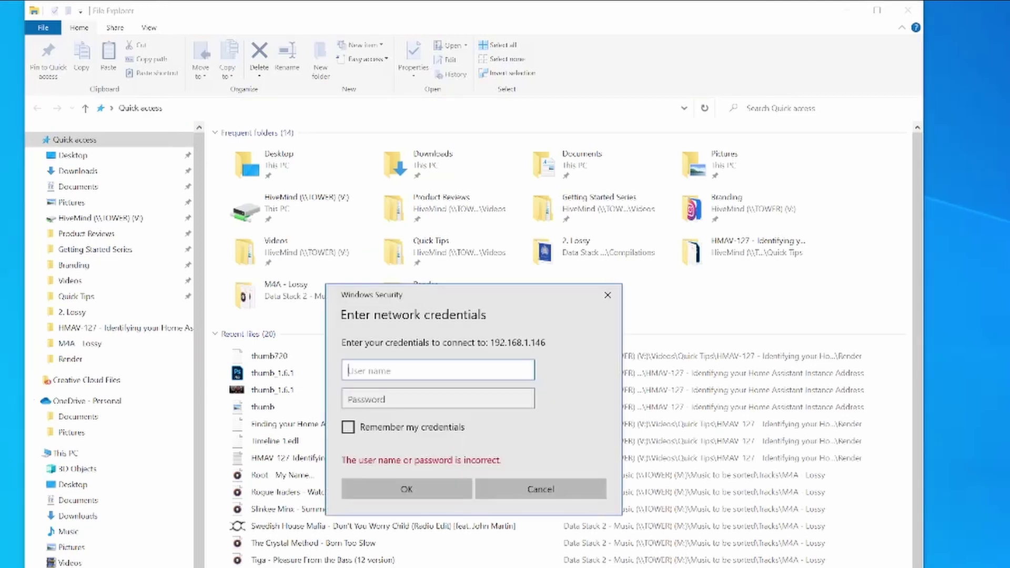
Step: Enter the user name and password to open the 192.168.1.146 share
type("admin")
key("Tab")
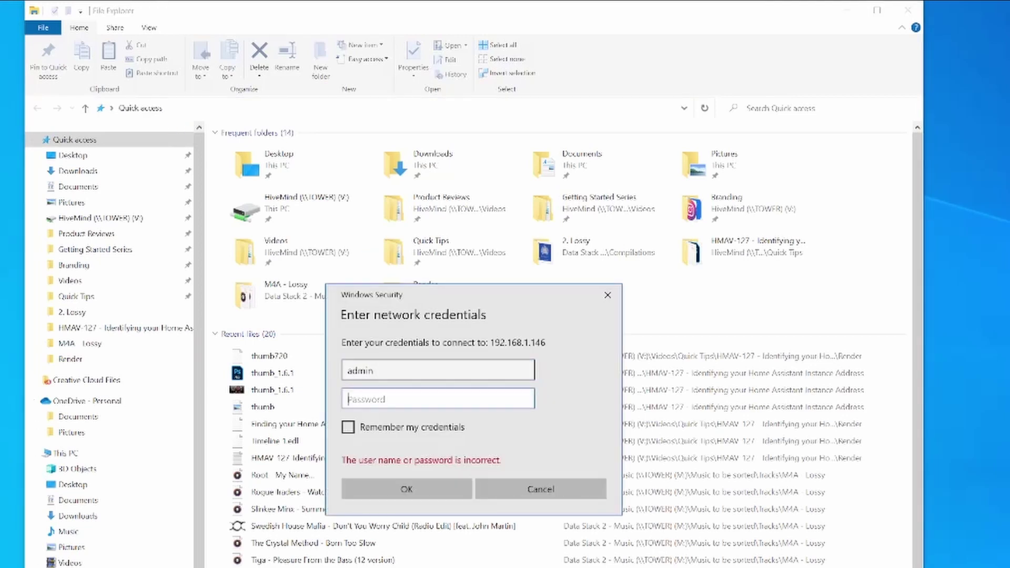
type("•••••••••")
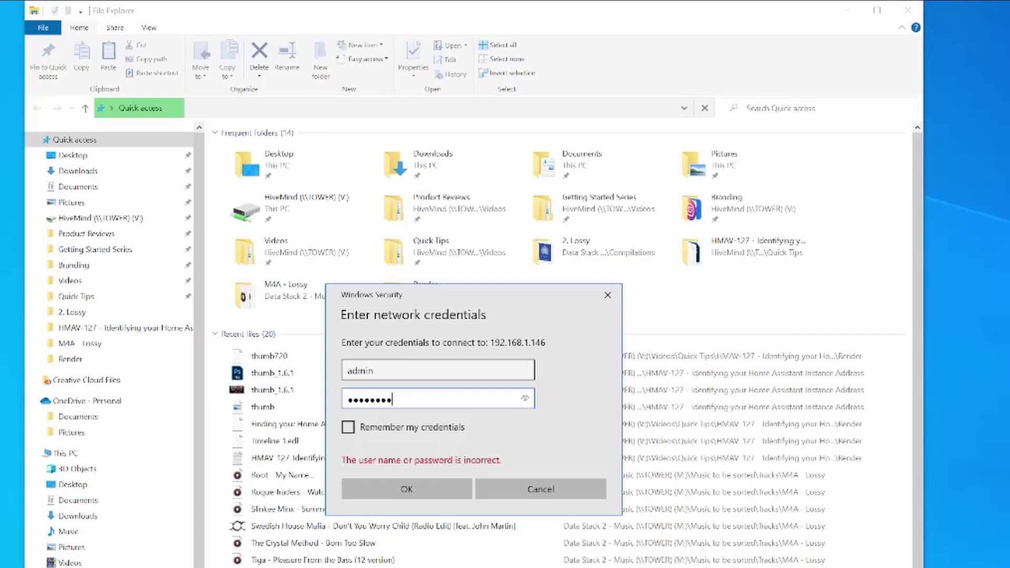
key("Return")
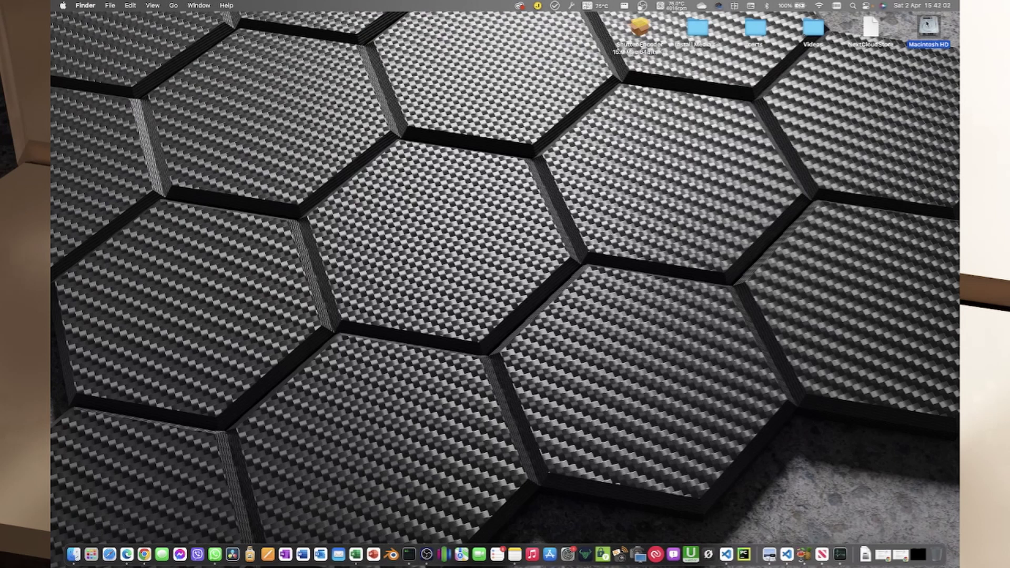
key("super+o")
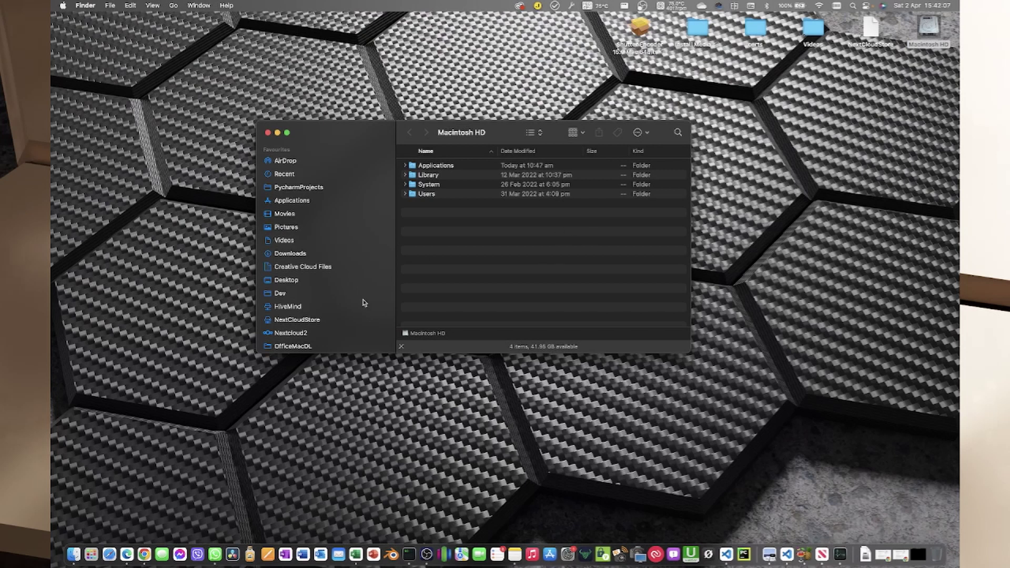
scroll(363, 303, "down", 5)
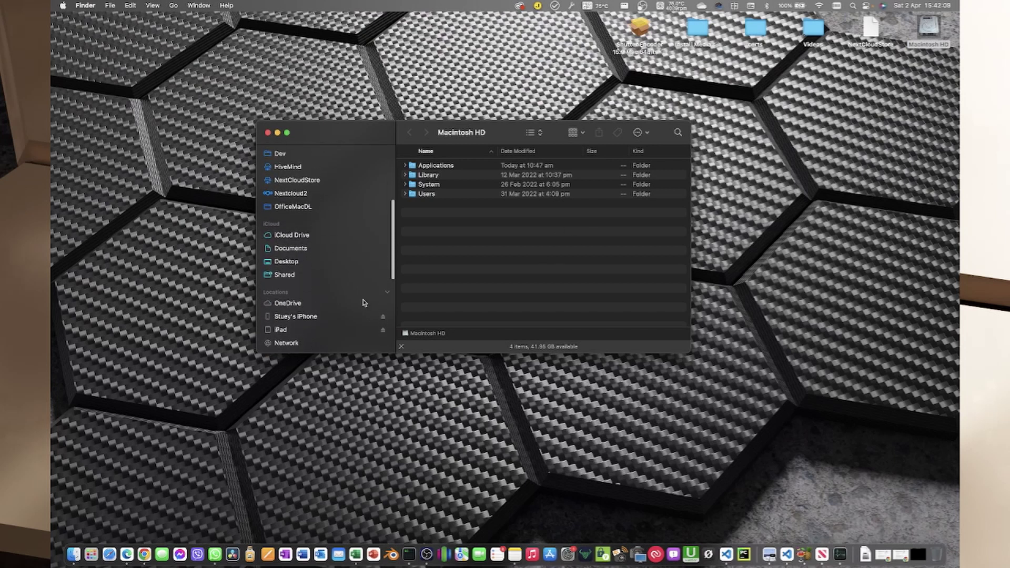
scroll(363, 303, "down", 3)
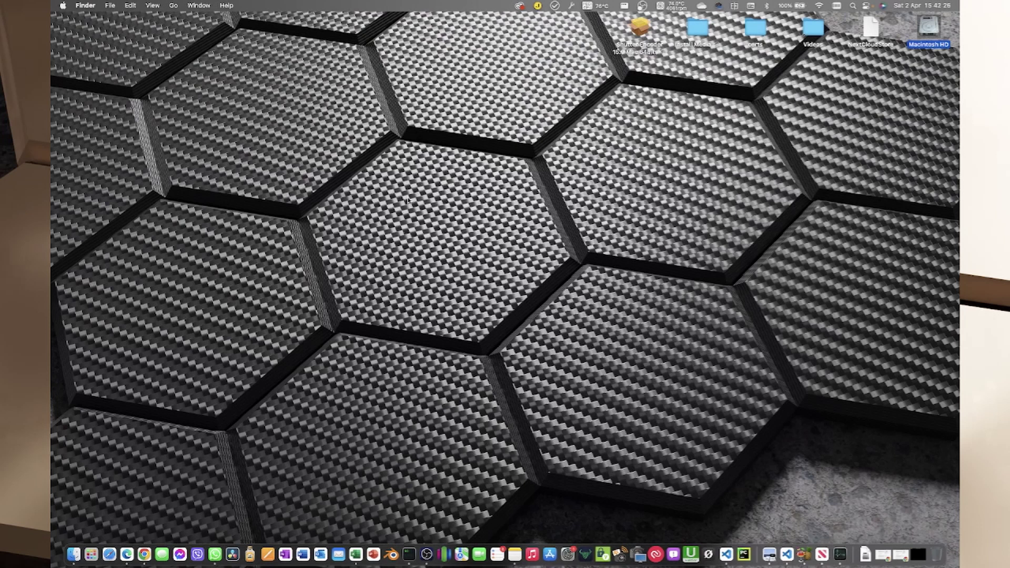
left_click(476, 210)
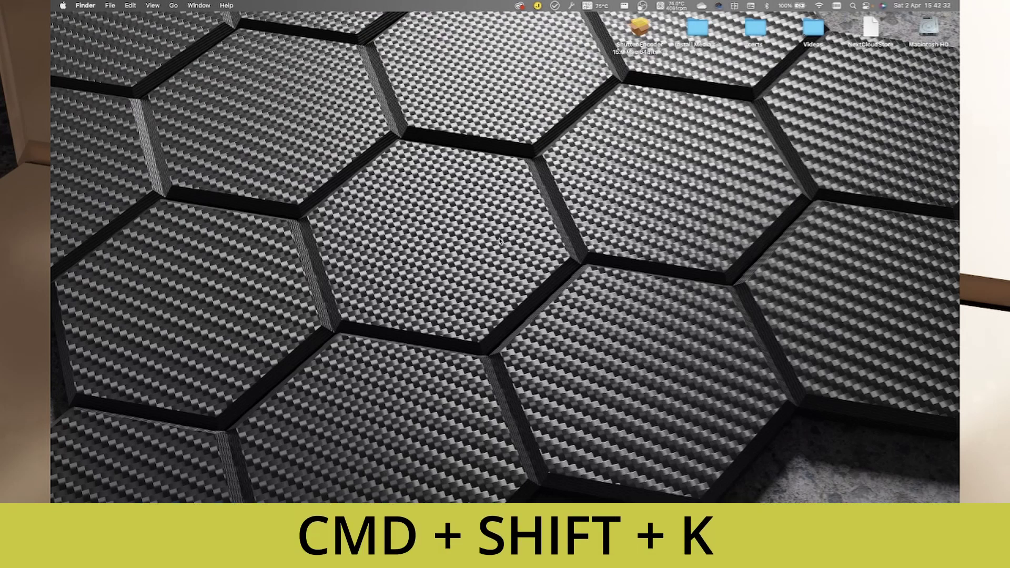
Step: In Finder's Network location, open the homeassistant server
key("super+shift+k")
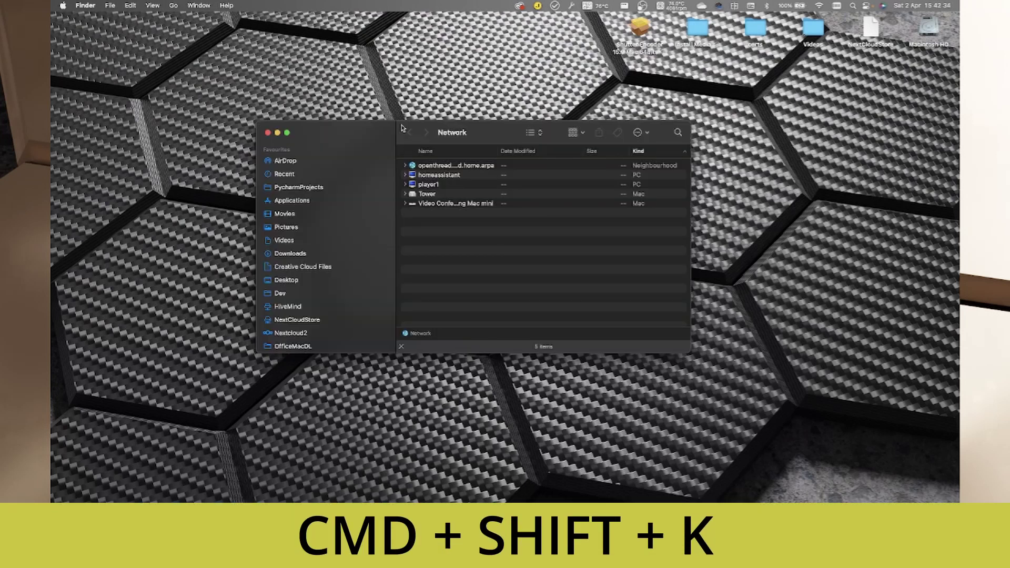
scroll(343, 304, "down", 10)
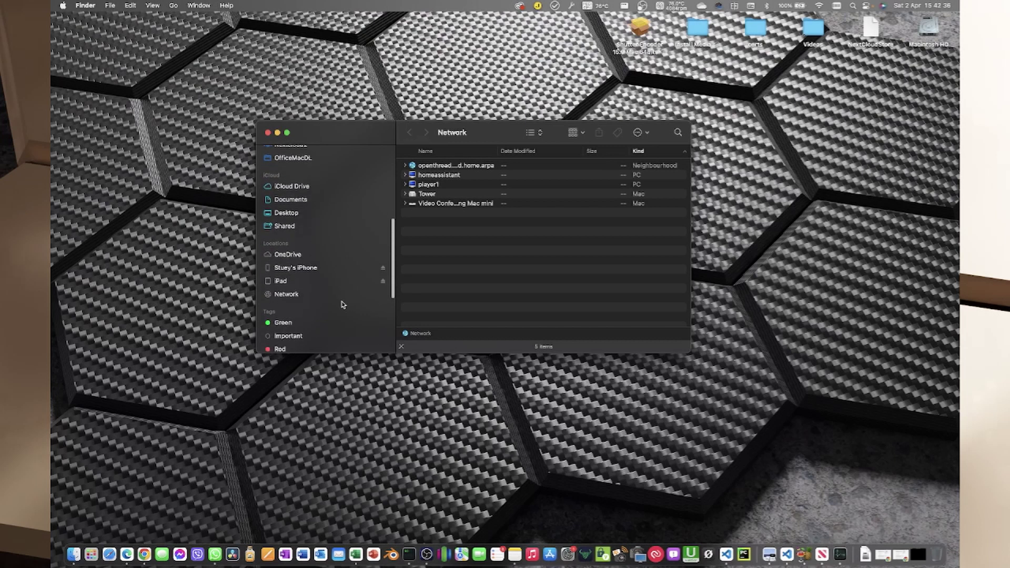
left_click(441, 176)
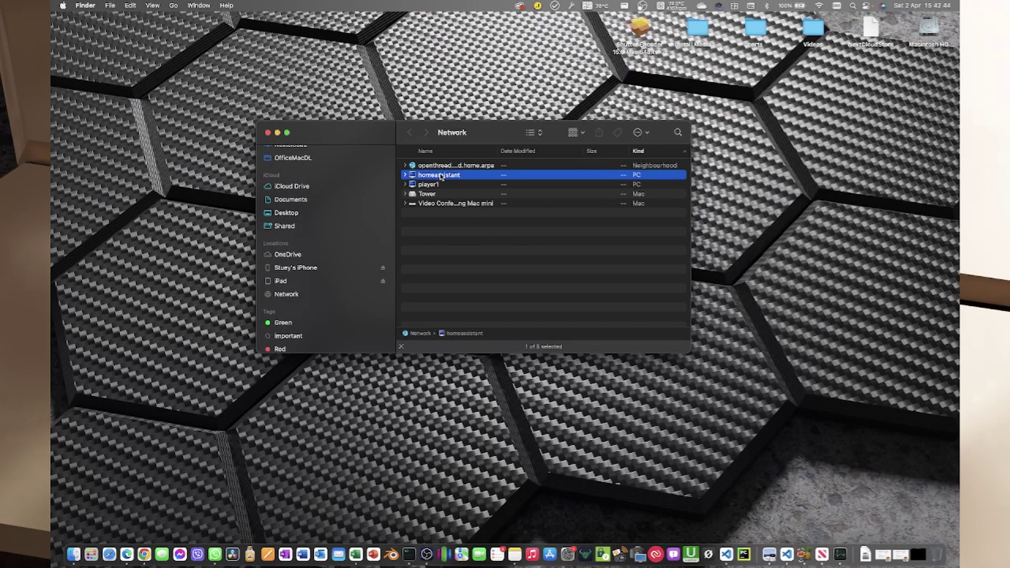
double_click(440, 176)
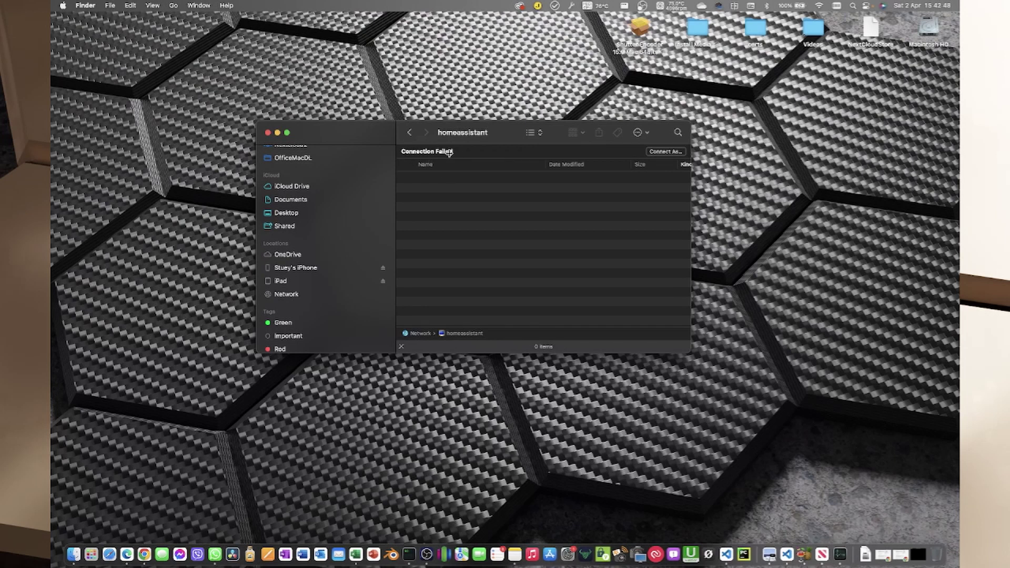
Step: Connect As a registered user, replacing the user name and entering the password
left_click(666, 151)
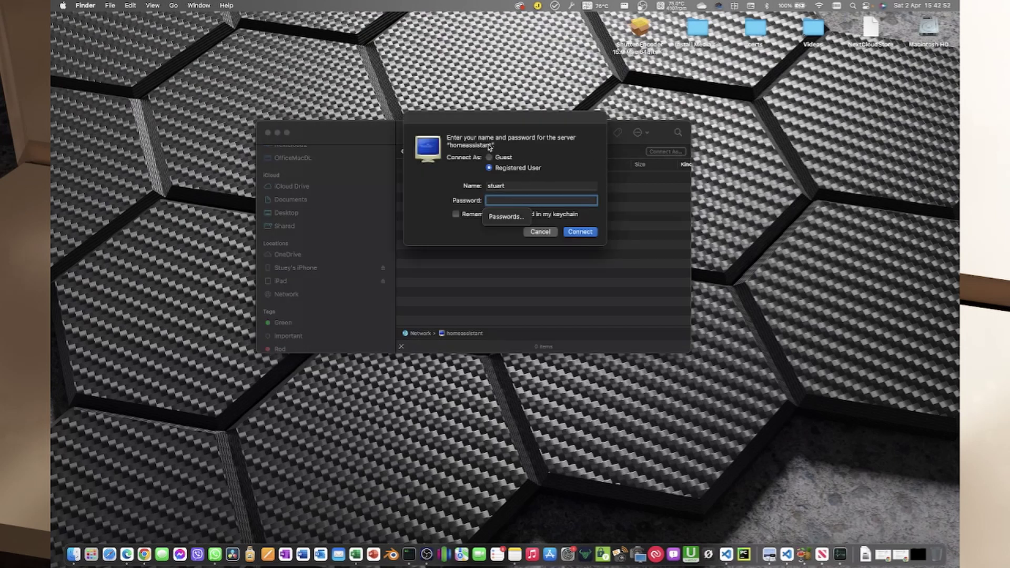
left_click(514, 184)
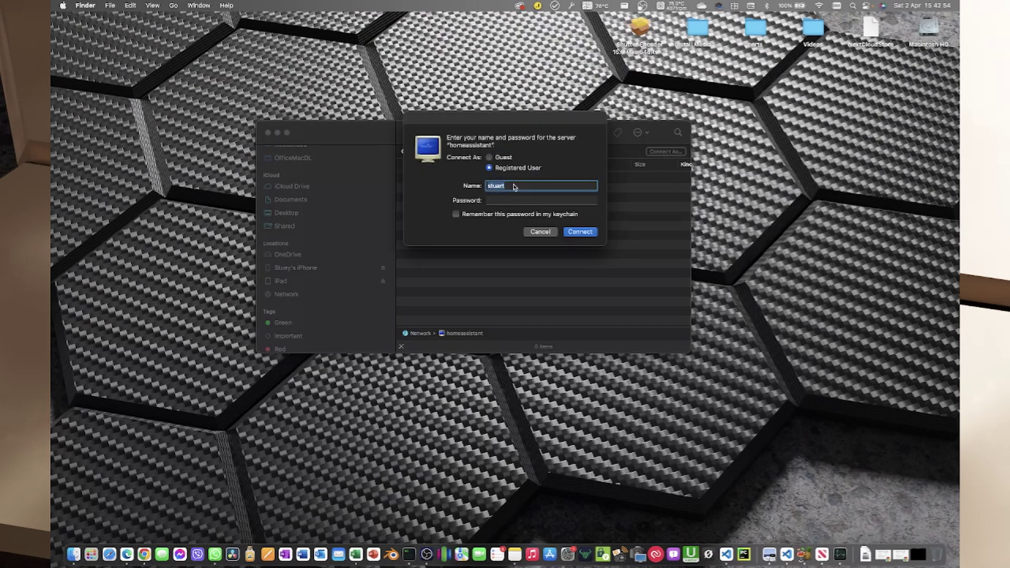
type("admin")
key("Tab")
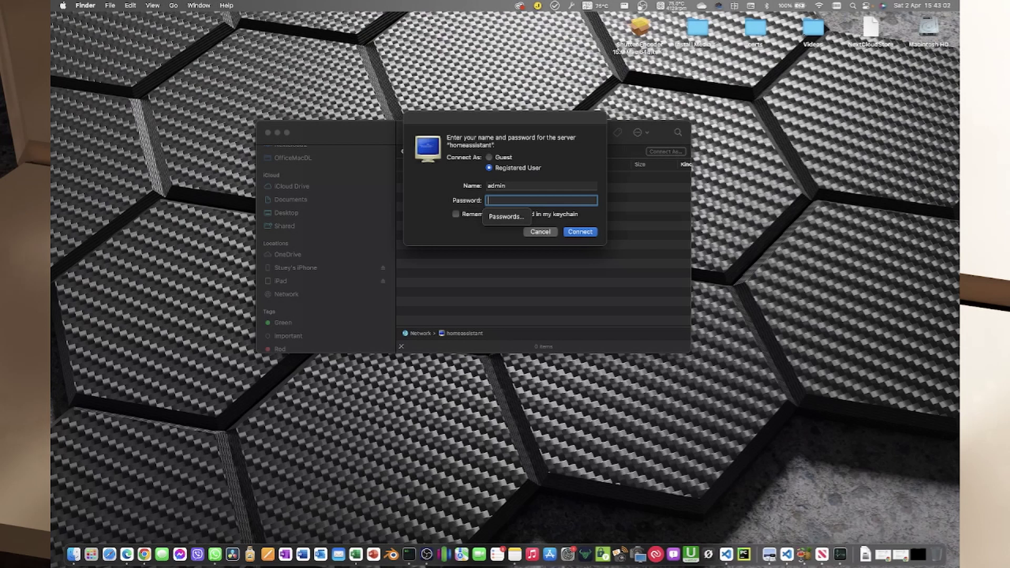
type("••••••")
key("Return")
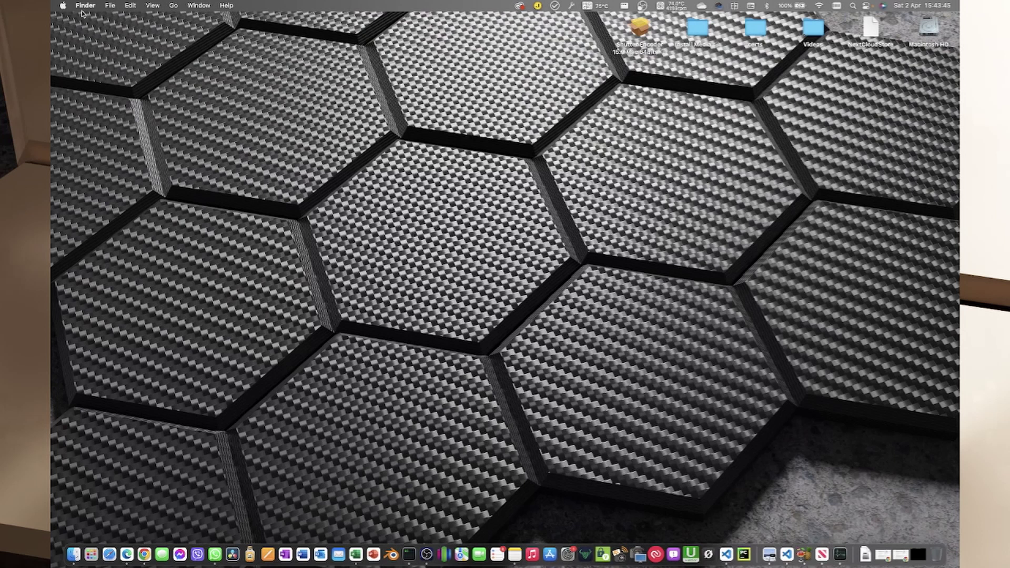
Step: Open Connect to Server with Cmd+K and put the cursor in the smb://192.168.1.66 address
left_click(175, 6)
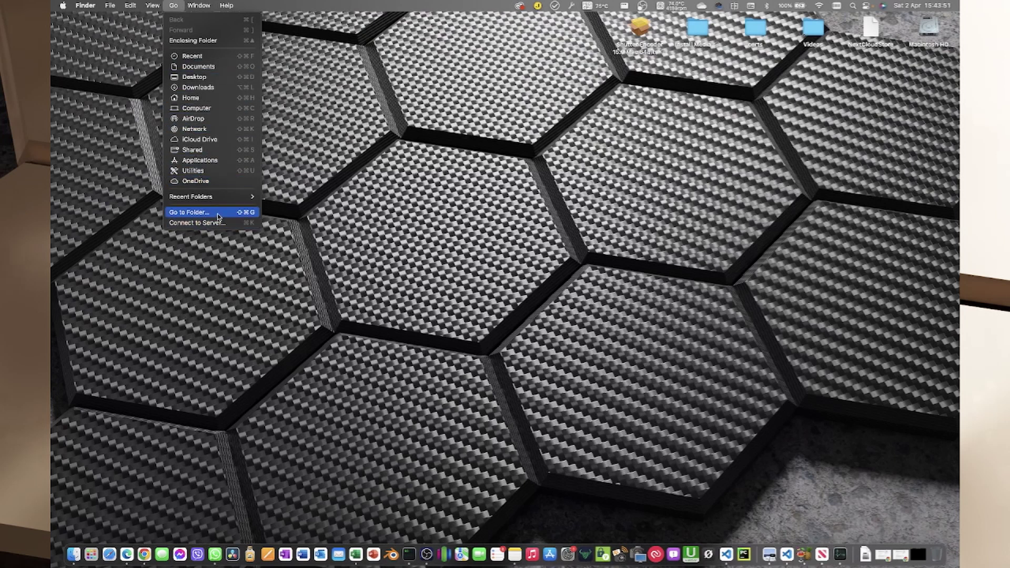
key("Return")
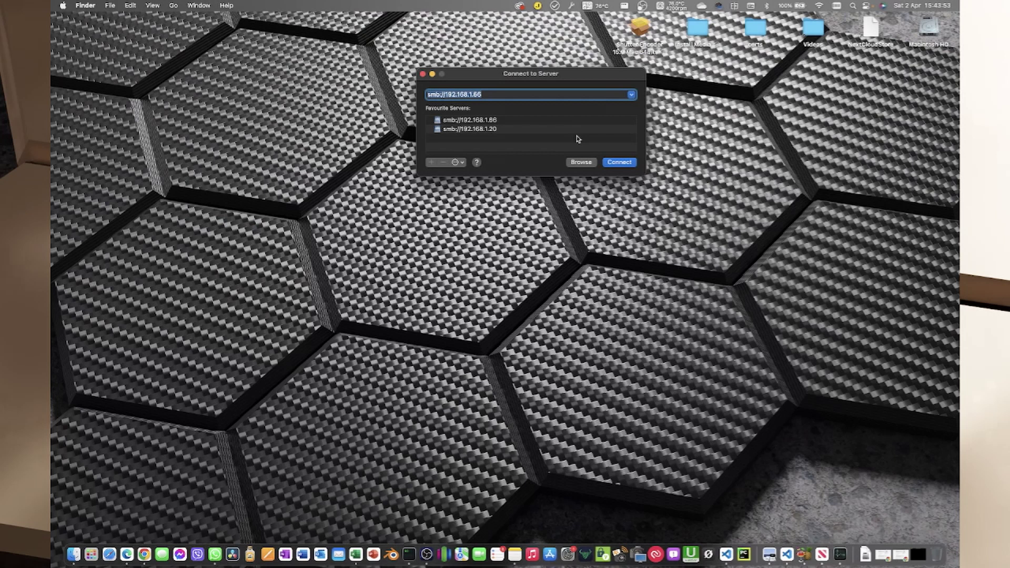
key("Escape")
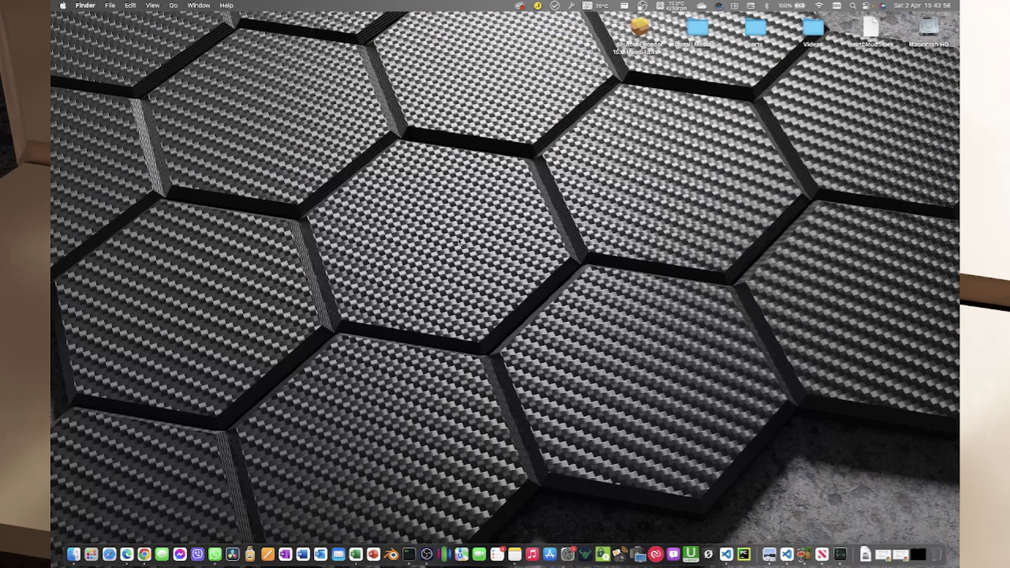
key("super+k")
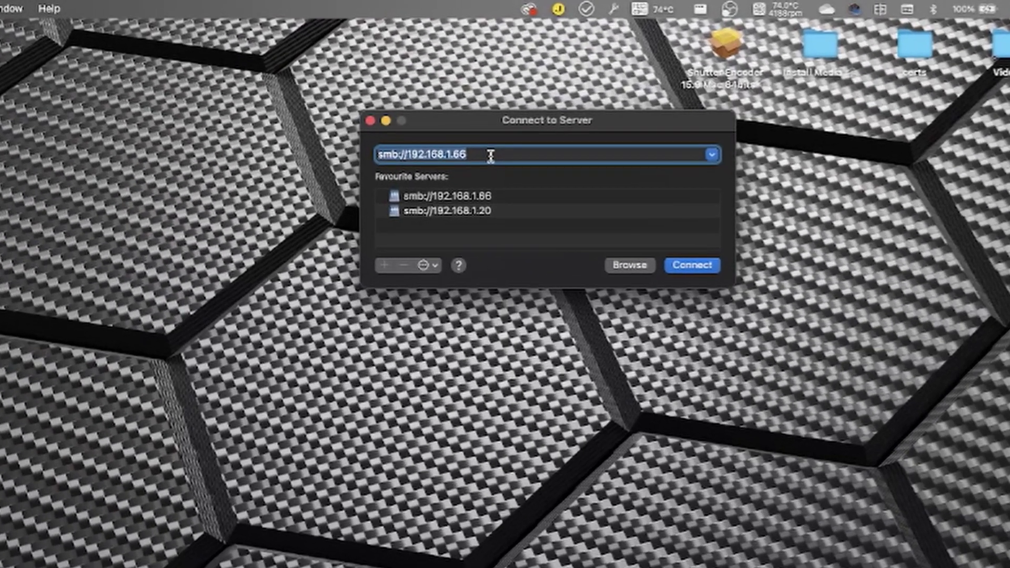
left_click(497, 95)
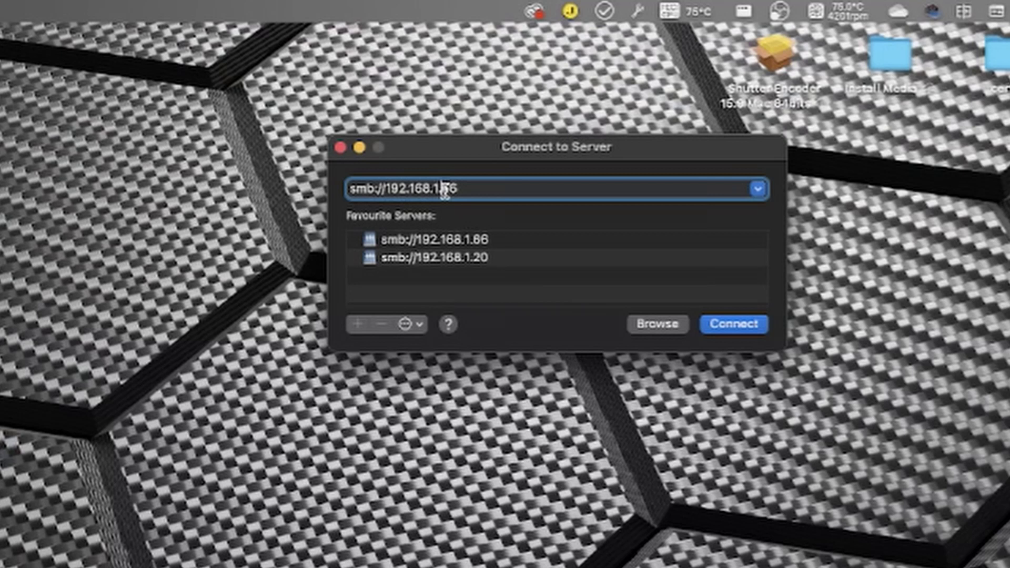
Step: Change the server address from smb://192.168.1.66 to smb://192.168.1.146
left_click_drag(443, 189, 505, 191)
key("BackSpace")
type("14")
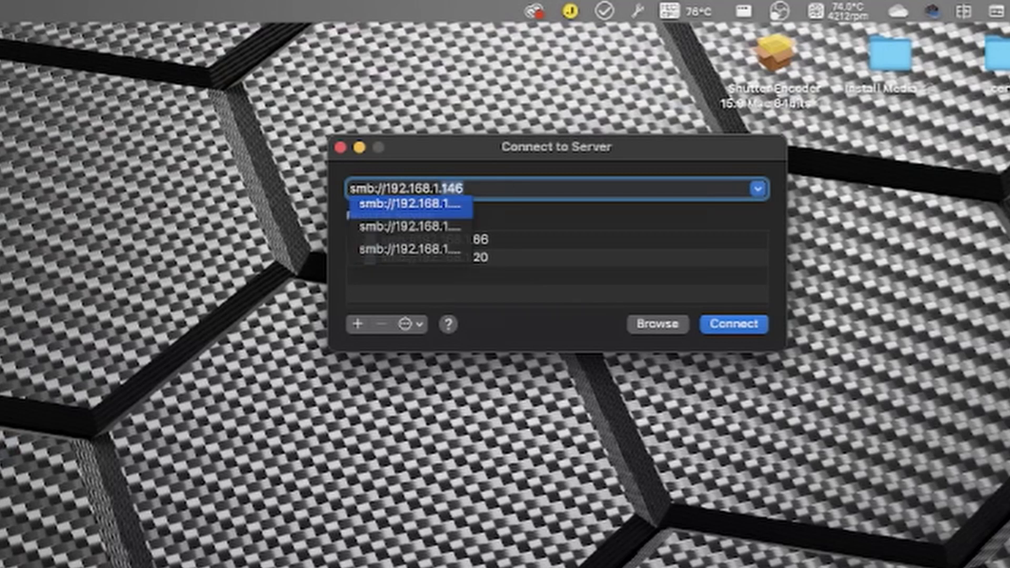
key("Right")
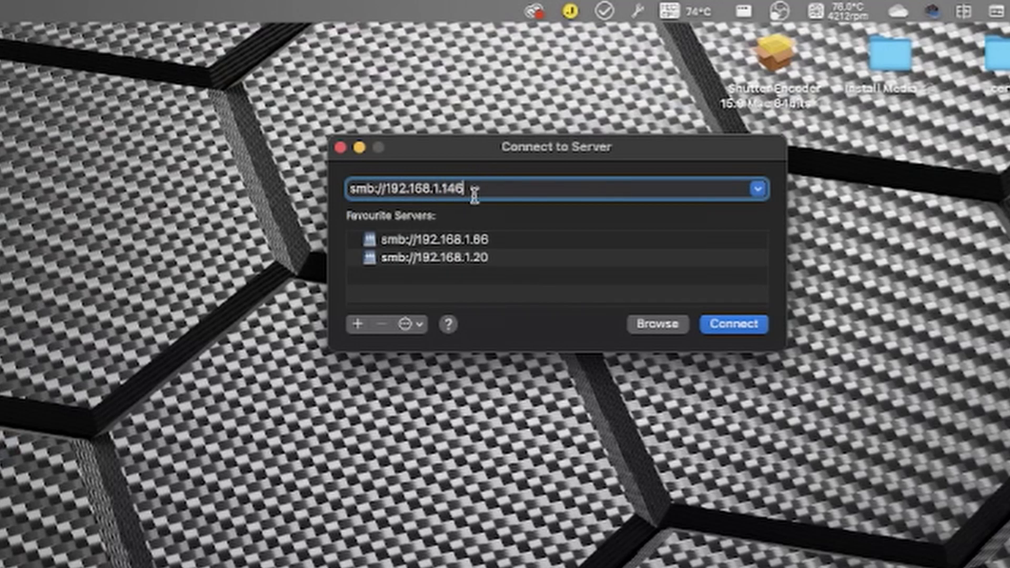
left_click_drag(349, 192, 398, 201)
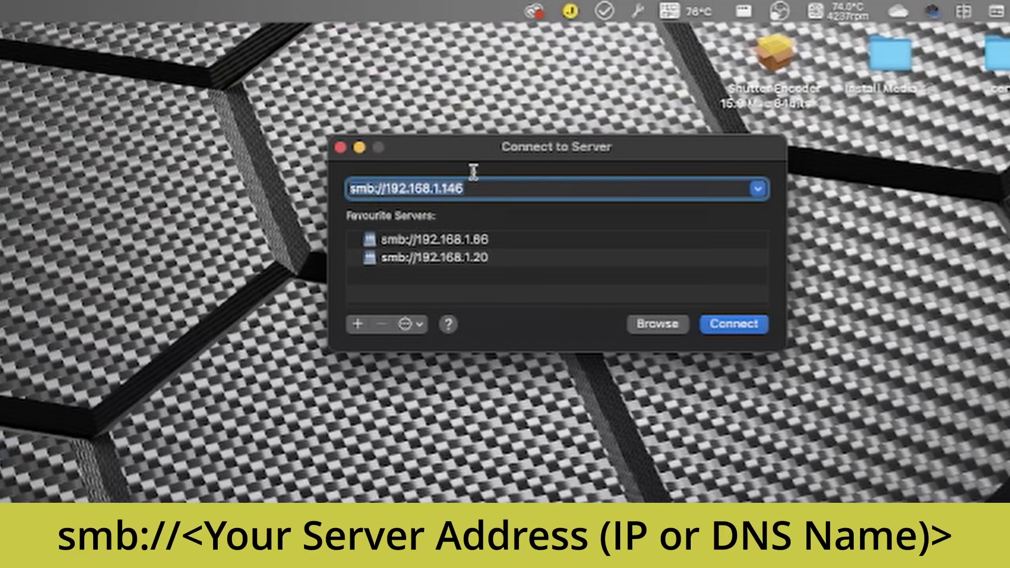
left_click(373, 189)
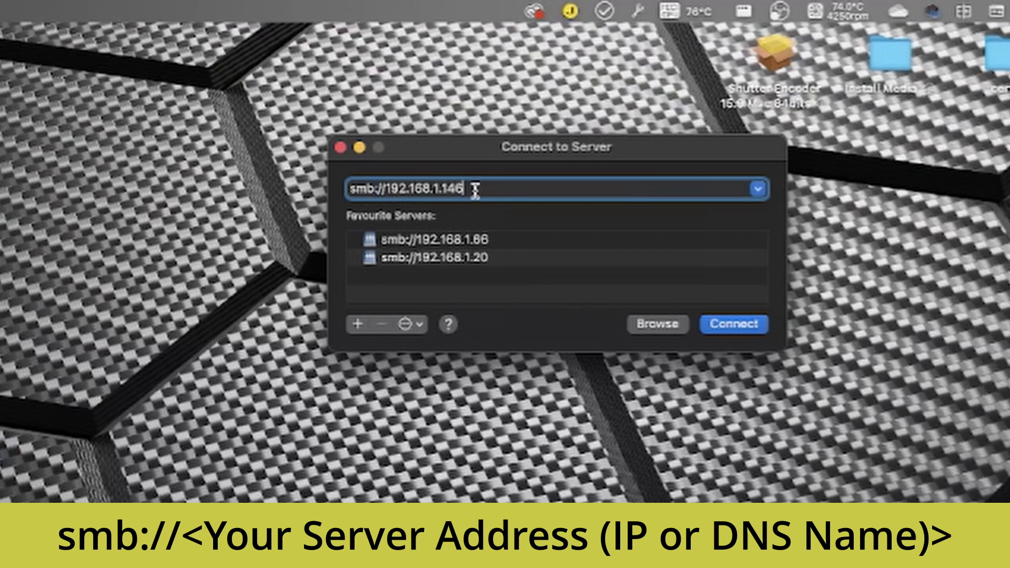
left_click_drag(383, 188, 496, 192)
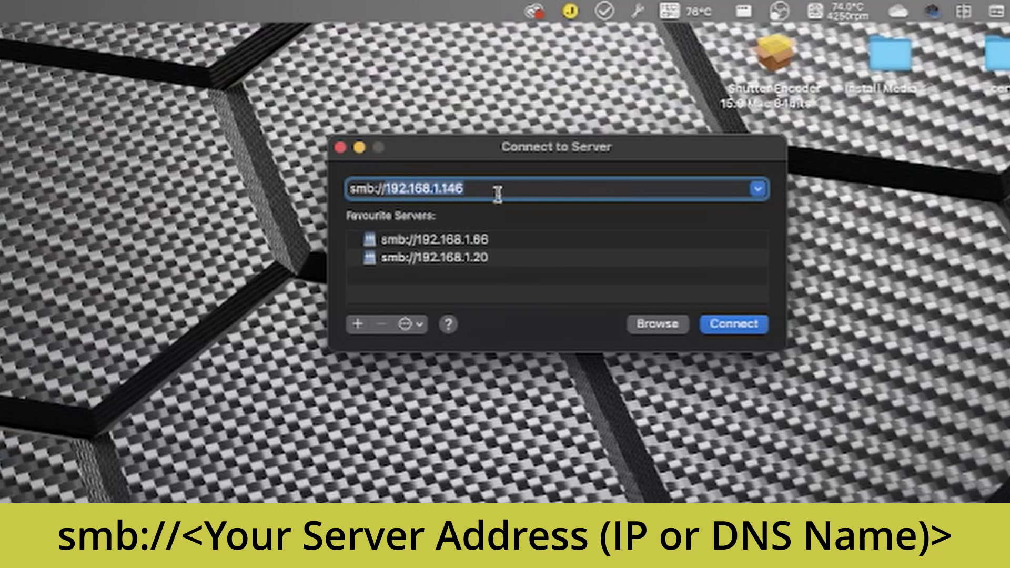
left_click(490, 191)
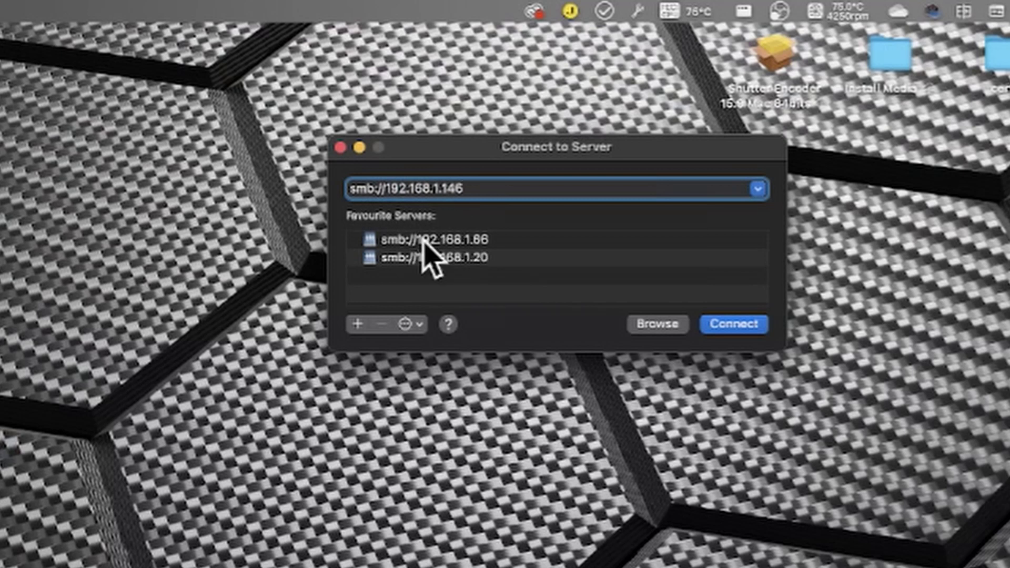
Step: Add smb://192.168.1.146 to Favourite Servers and connect to it
left_click(357, 323)
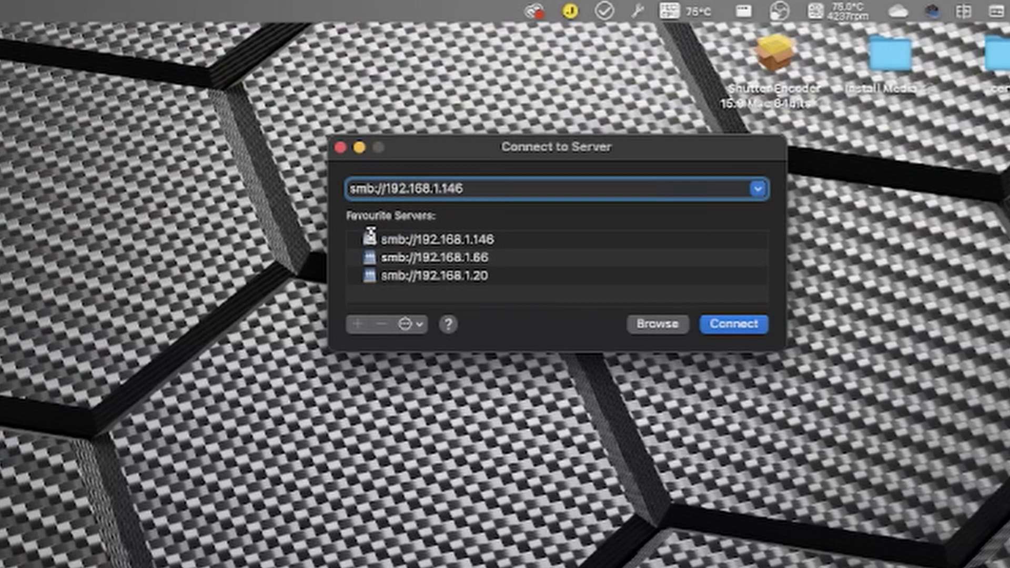
left_click(380, 240)
left_click_drag(380, 240, 500, 240)
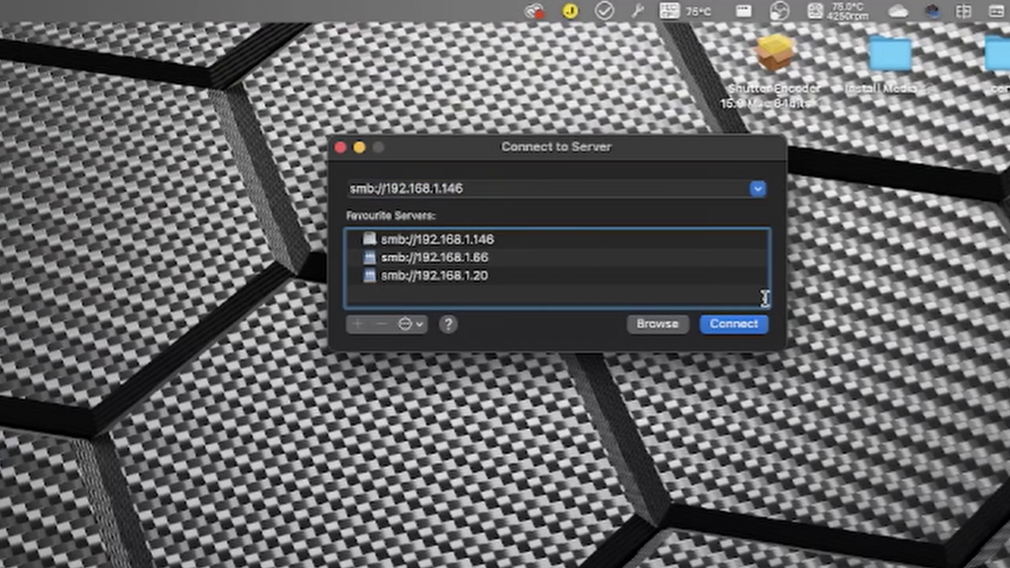
left_click(750, 324)
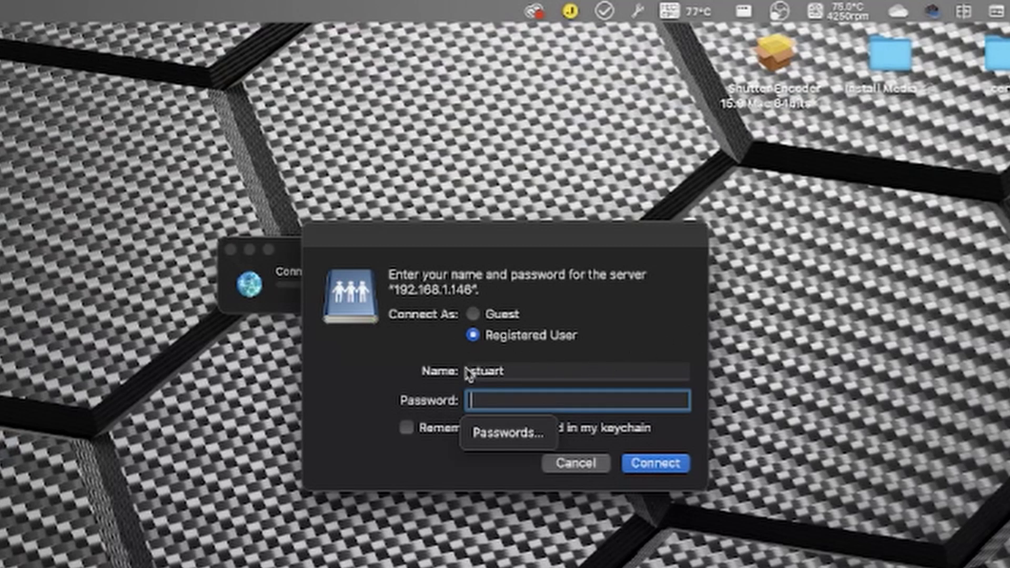
Step: Sign in to 192.168.1.146 as user admin with the account password
left_click(514, 370)
double_click(497, 371)
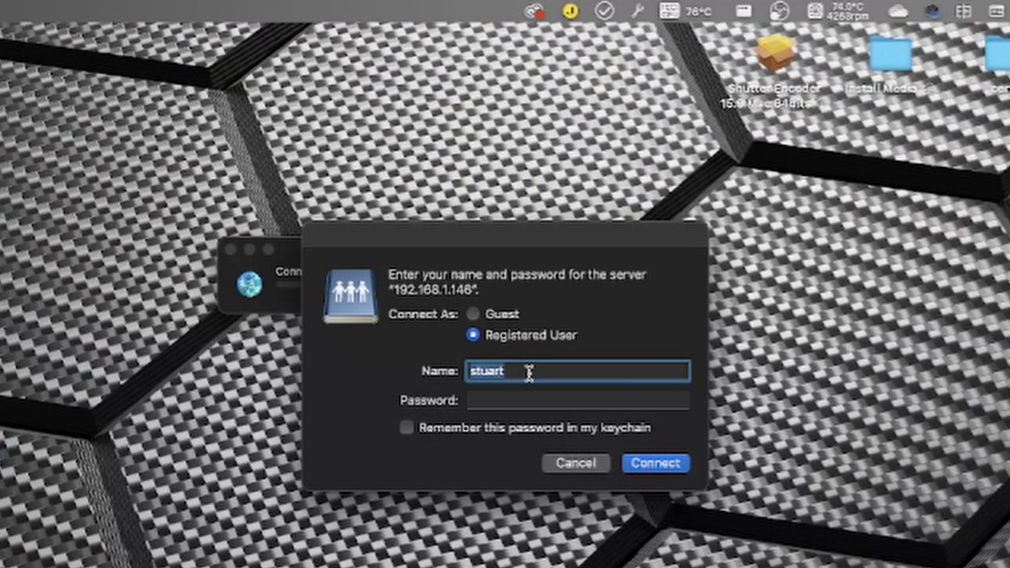
type("admin")
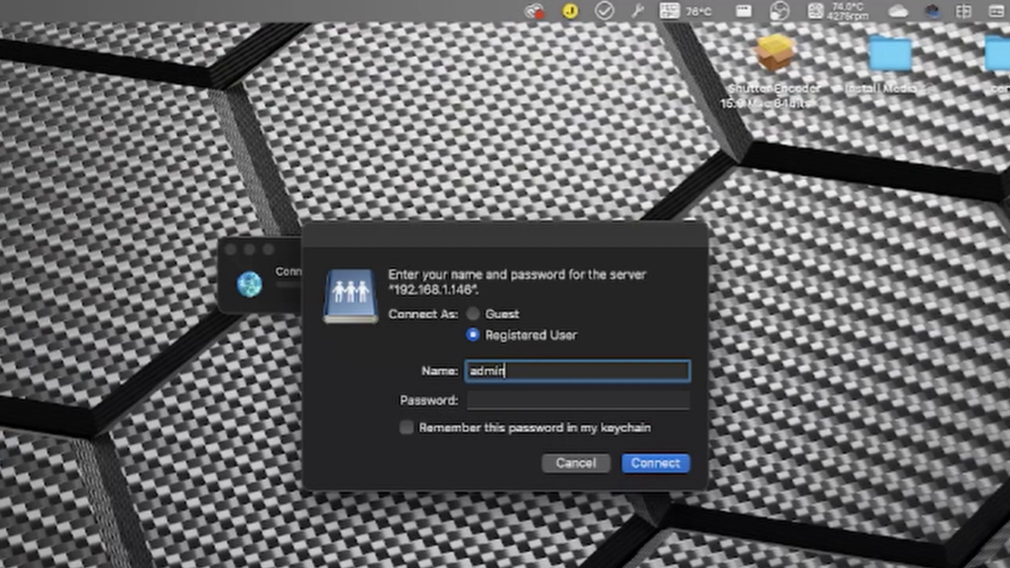
key("Tab")
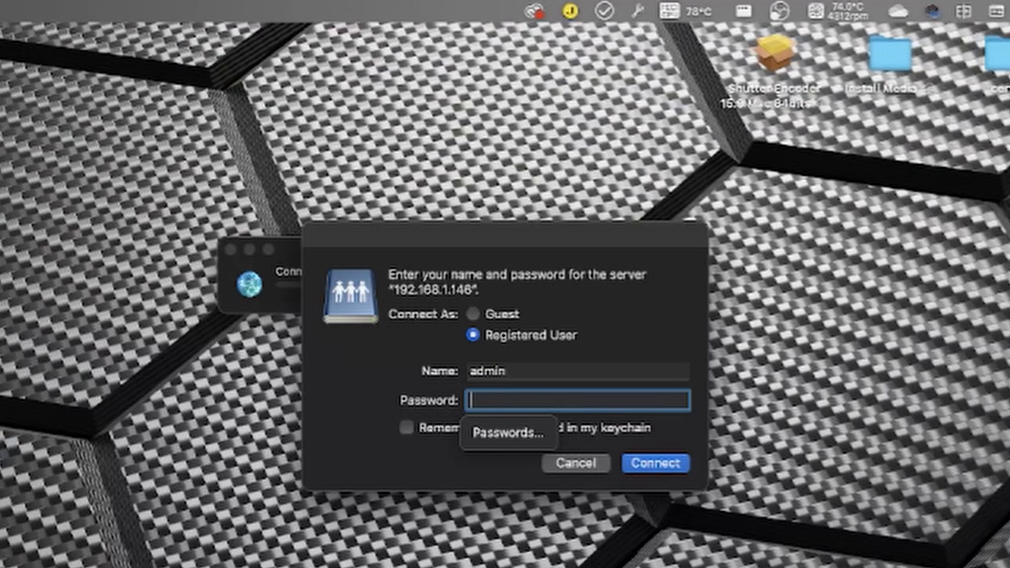
type("*********")
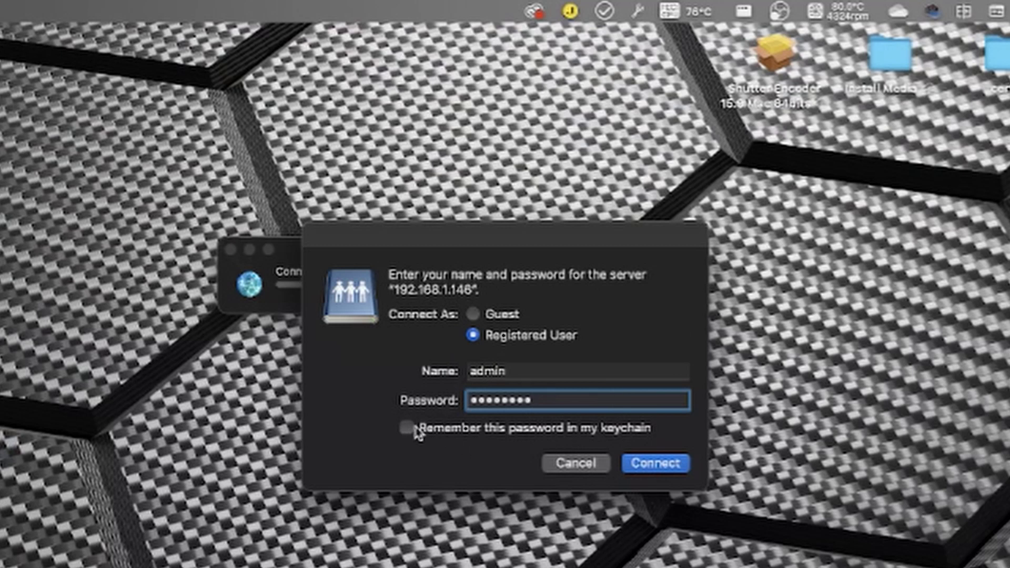
left_click(654, 464)
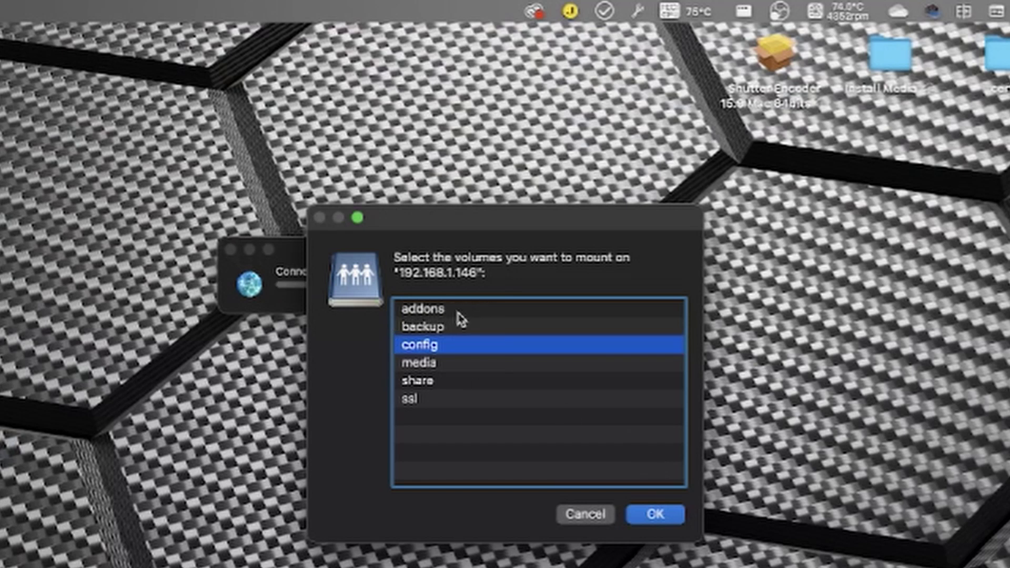
Step: Select all six volumes (addons, backup, config, media, share, ssl) and mount them
left_click(458, 311)
left_click(453, 328)
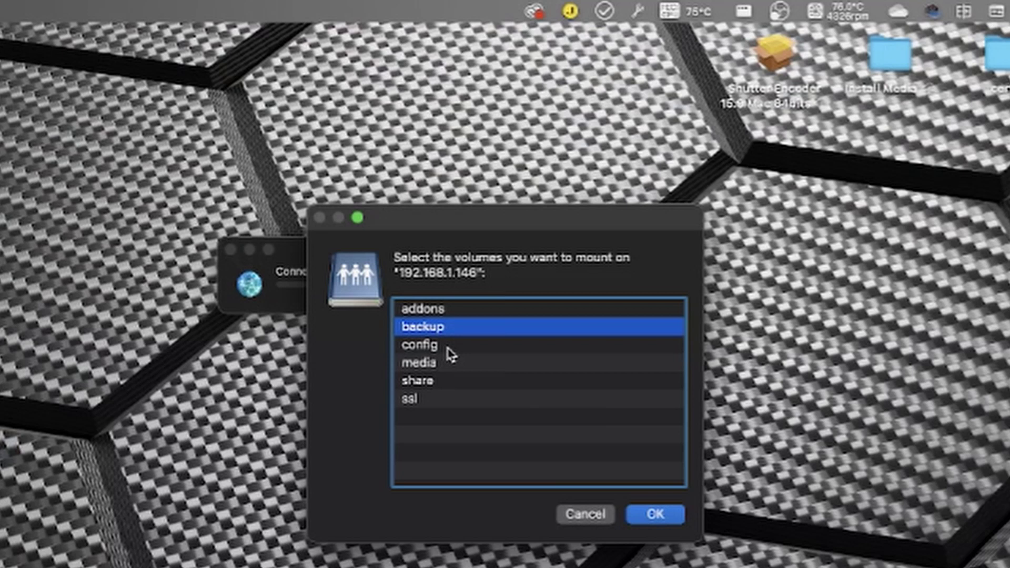
left_click(447, 349)
left_click(445, 366)
left_click(446, 381)
left_click(437, 404)
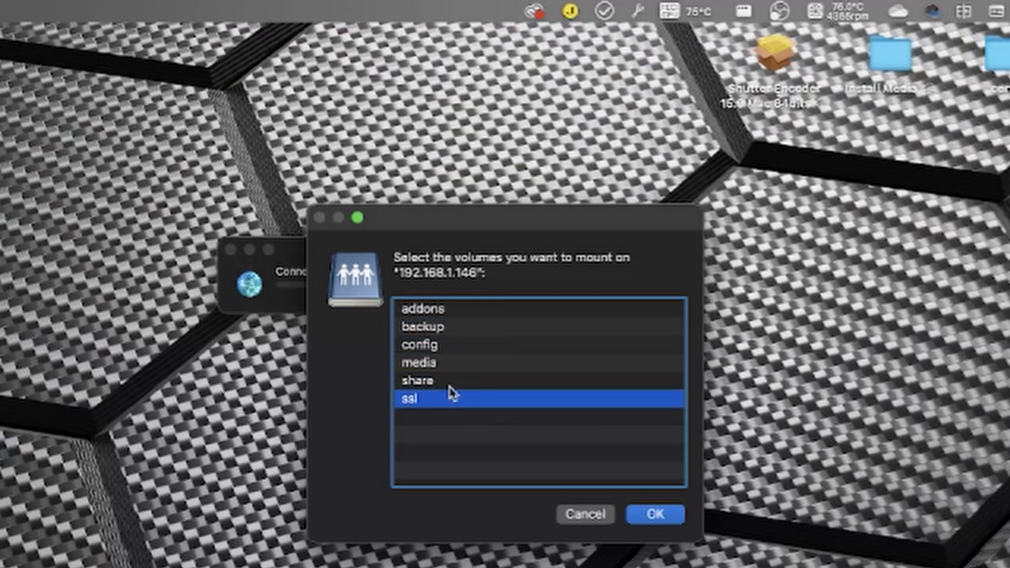
left_click(446, 313)
left_click(446, 330)
left_click(437, 349)
left_click(441, 366)
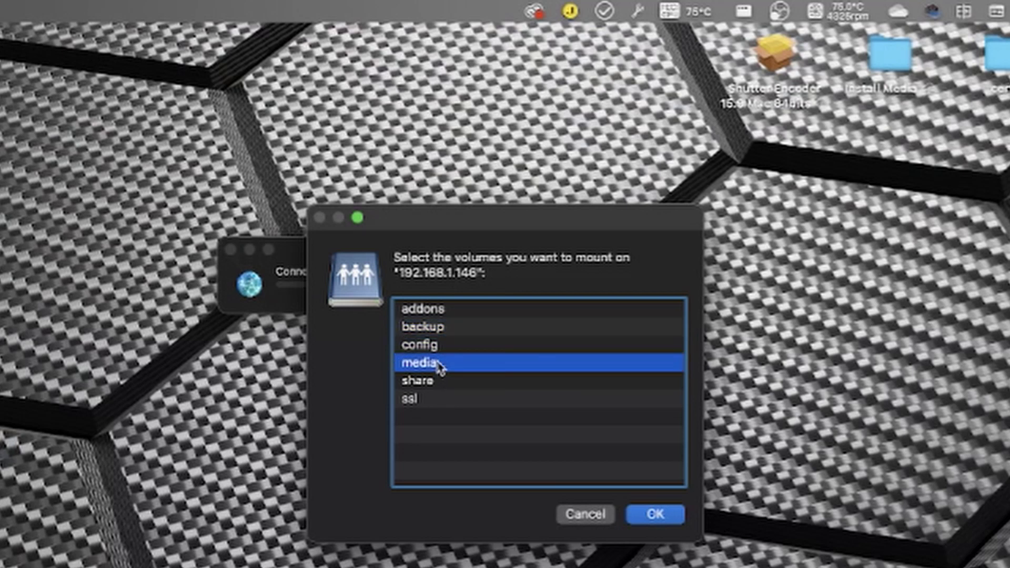
left_click(442, 382)
left_click(436, 403)
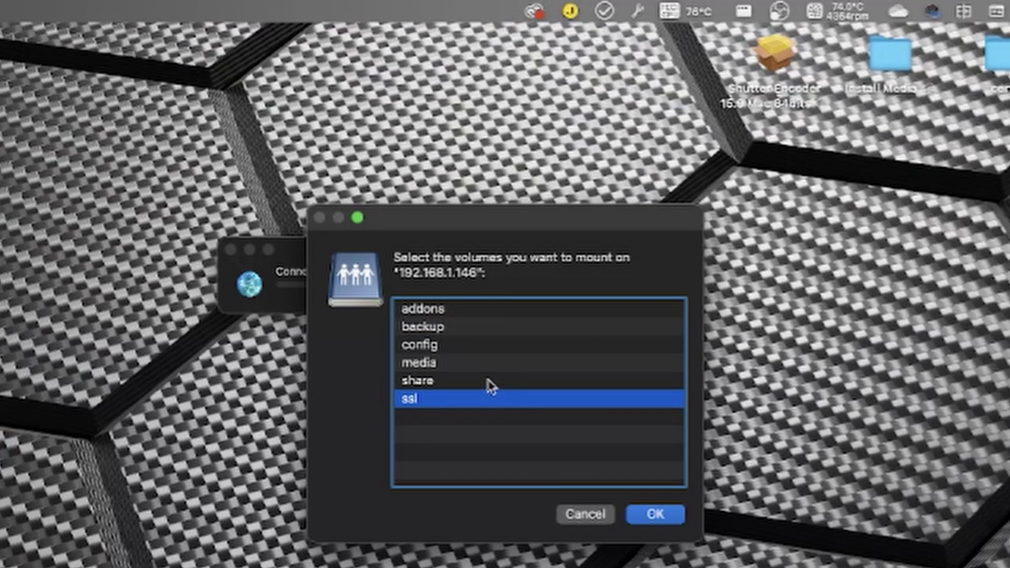
left_click(448, 311, "shift")
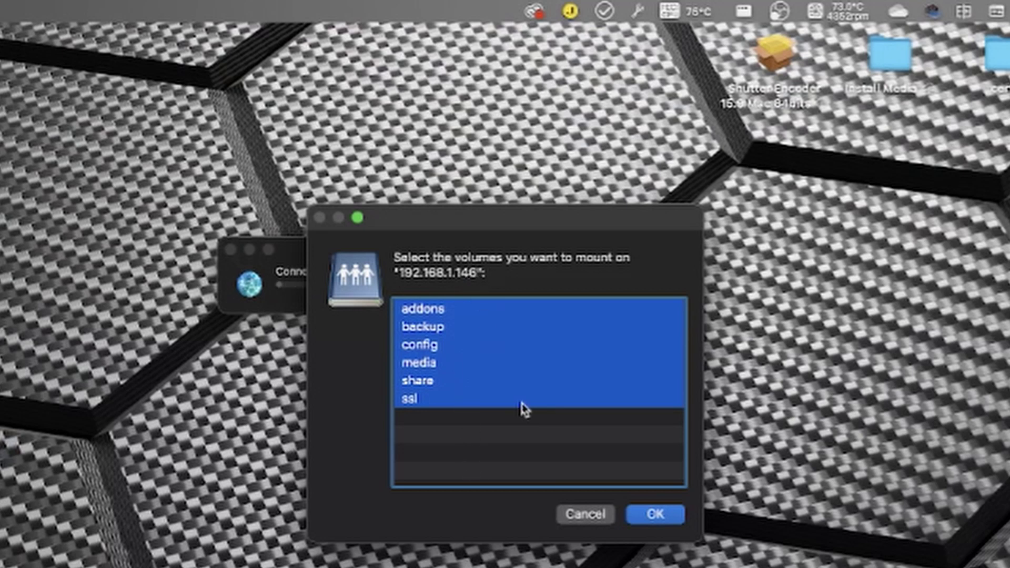
left_click(658, 519)
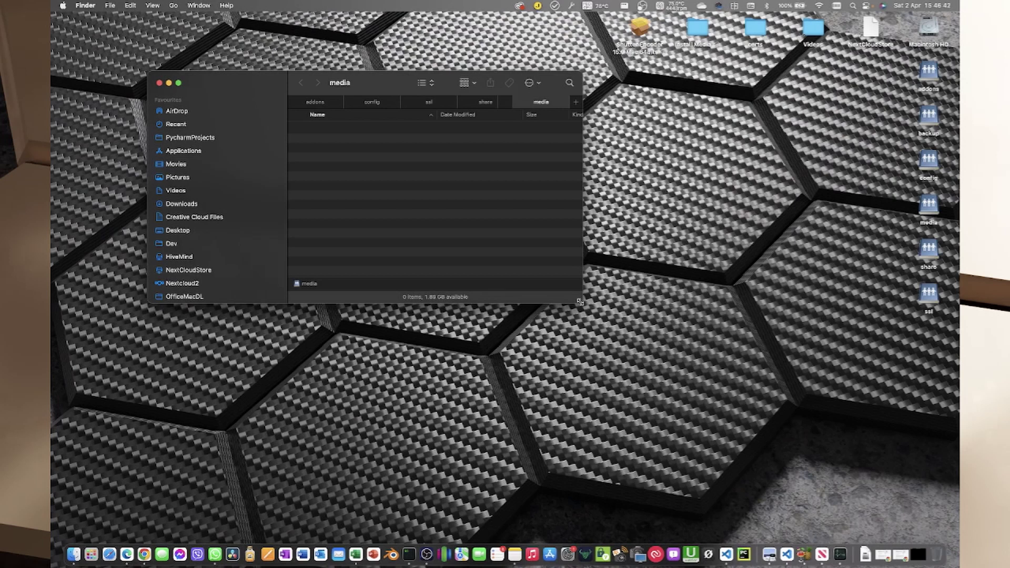
Step: Enlarge the Finder window to reveal the full sidebar, then marquee-select the desktop drive icons
left_click_drag(580, 301, 861, 480)
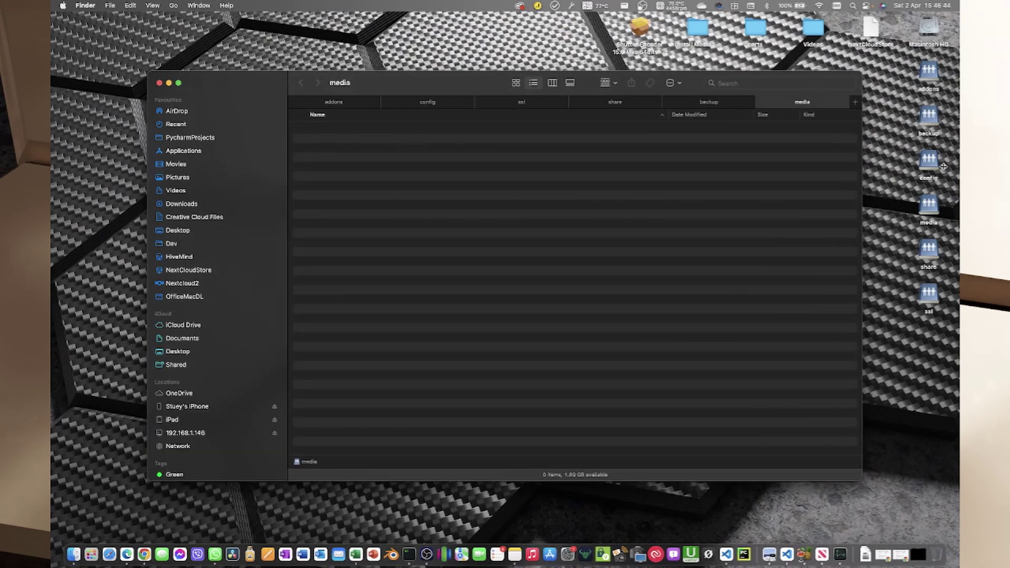
left_click_drag(895, 72, 929, 323)
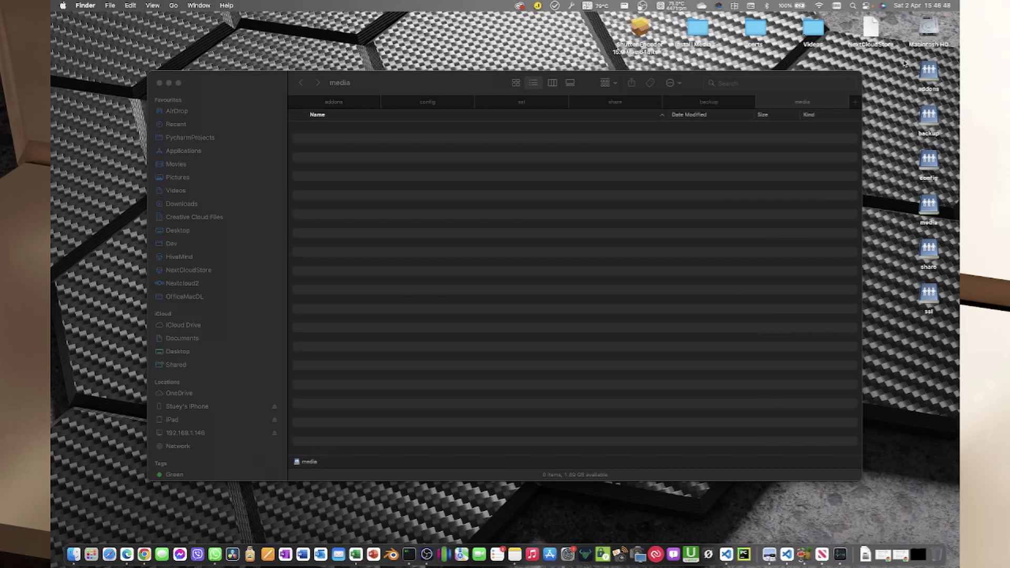
left_click_drag(902, 59, 942, 315)
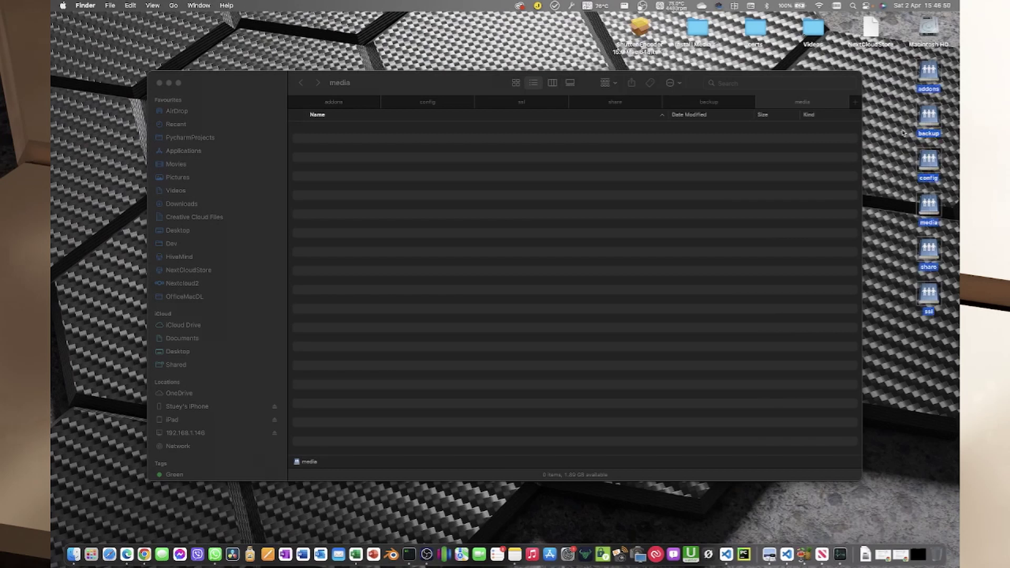
left_click_drag(905, 69, 904, 273)
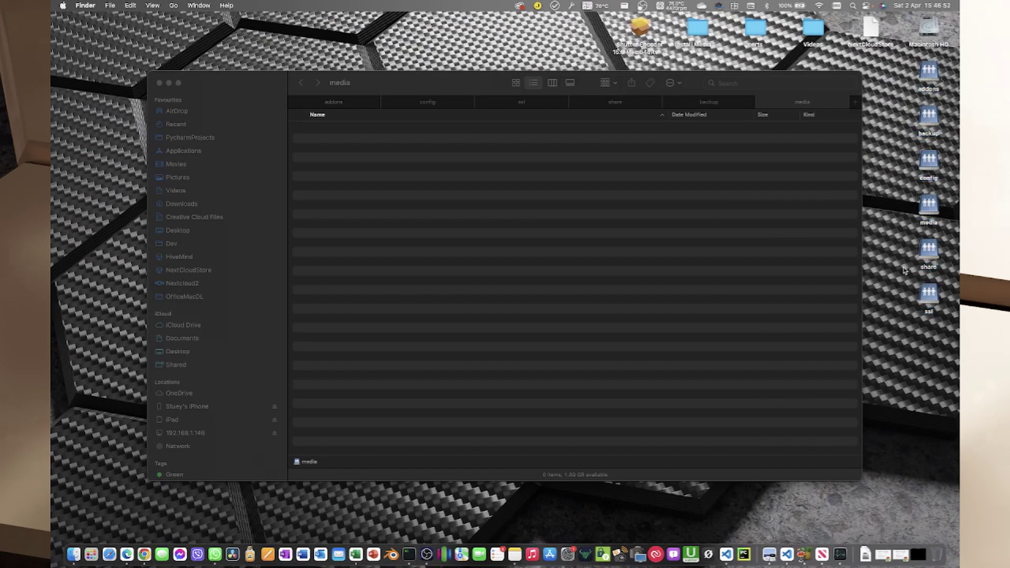
Step: Glance at Finder preferences, then move the Finder window up-left and enlarge it
left_click(88, 6)
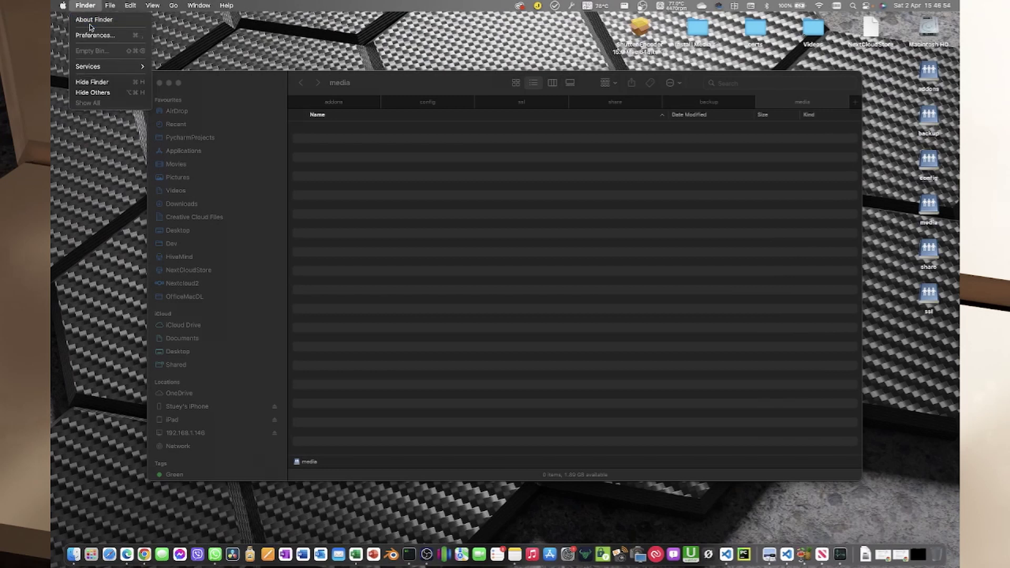
left_click(94, 35)
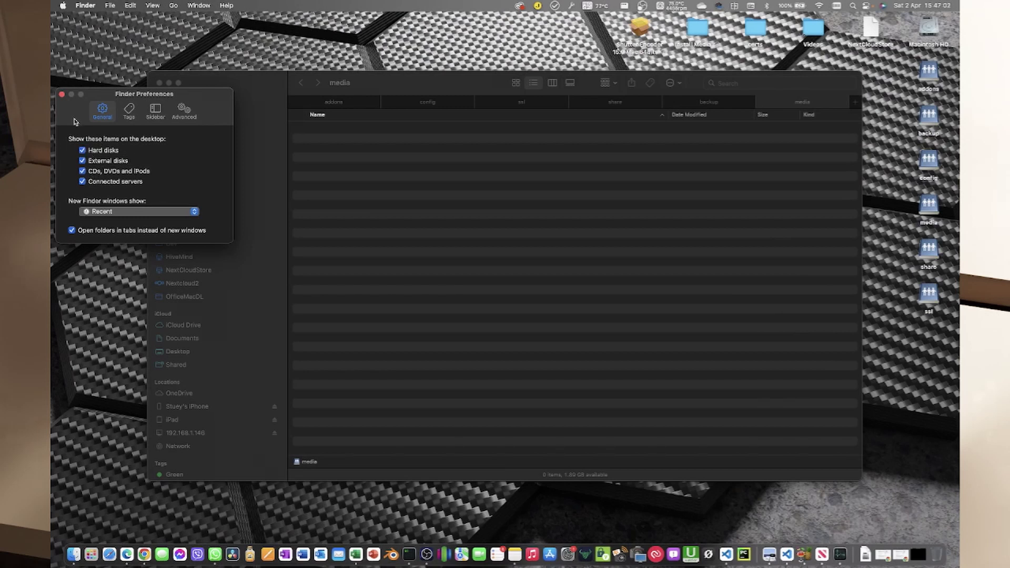
left_click(61, 94)
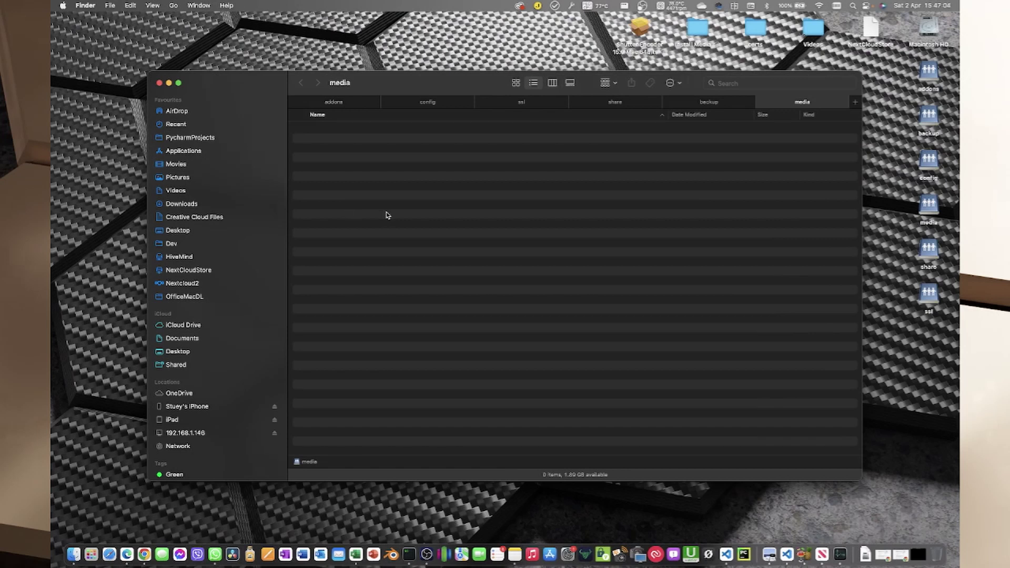
left_click_drag(260, 91, 207, 81)
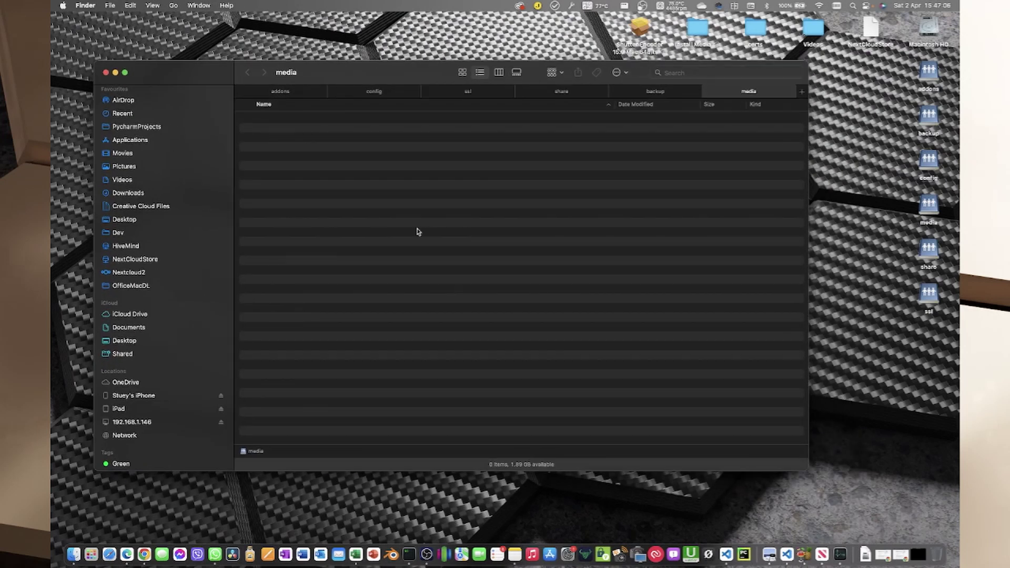
left_click_drag(807, 468, 881, 495)
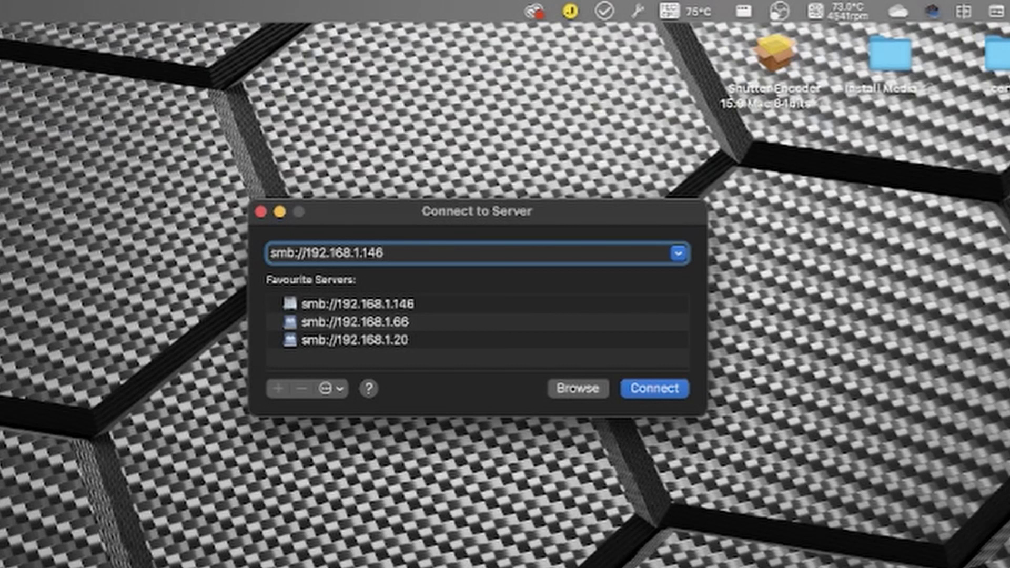
type("/conf")
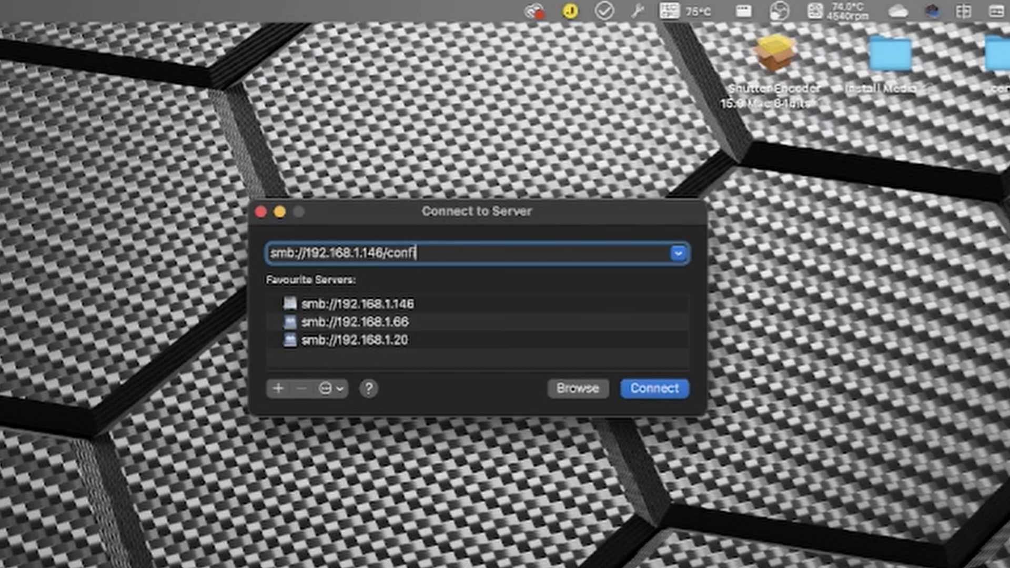
type("ig")
left_click(663, 392)
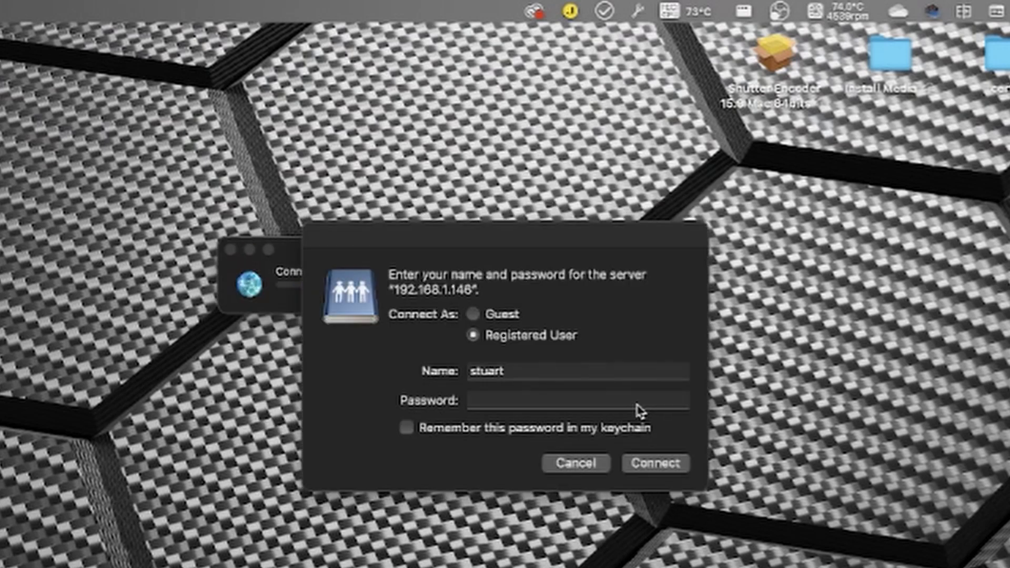
key("shift+Tab")
type("admin")
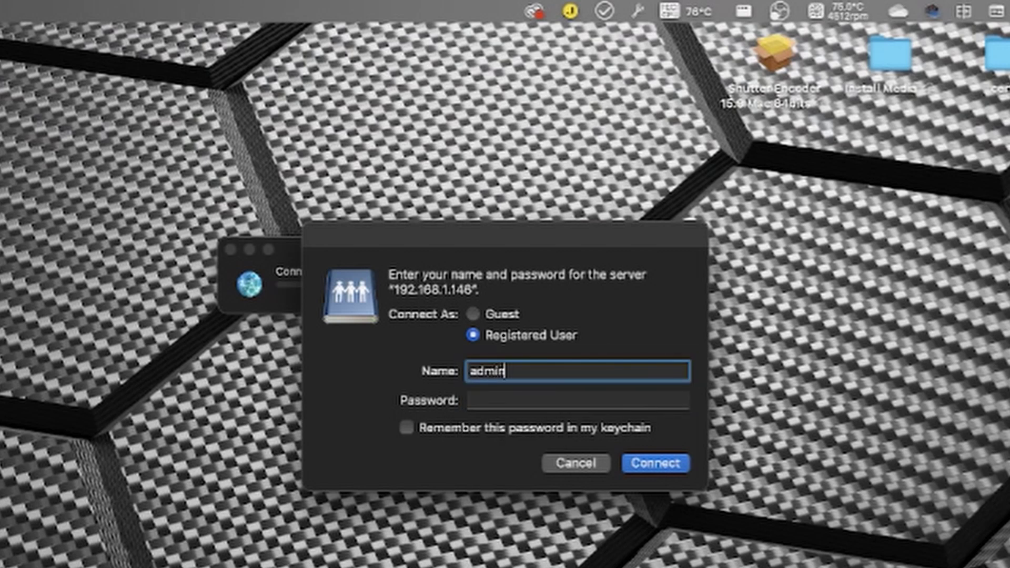
key("Tab")
type("•••••••••")
key("Return")
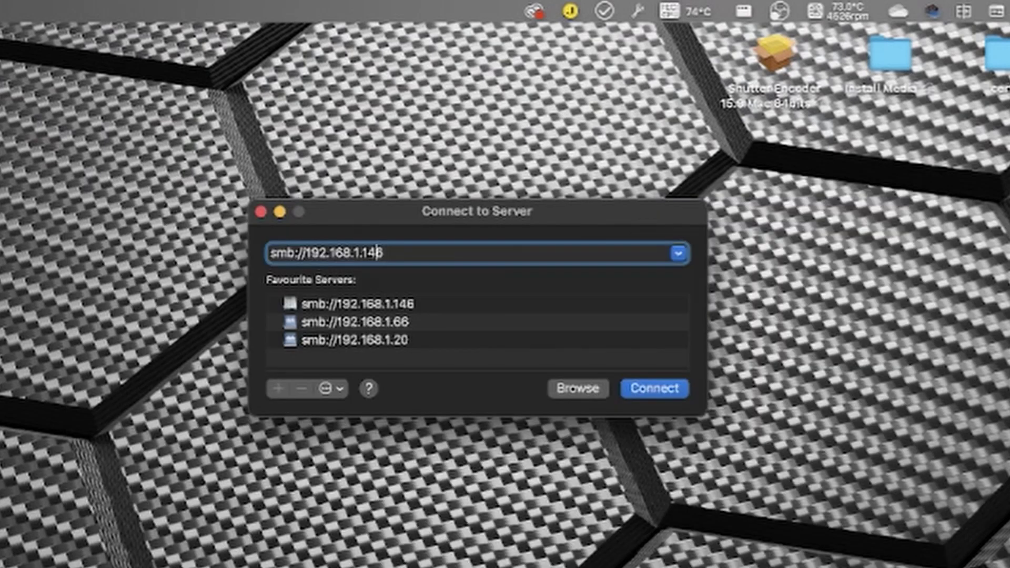
key("Left")
key("Left")
key("Left")
key("Left")
key("Left")
key("Left")
key("Left")
key("Left")
key("Left")
type("admin")
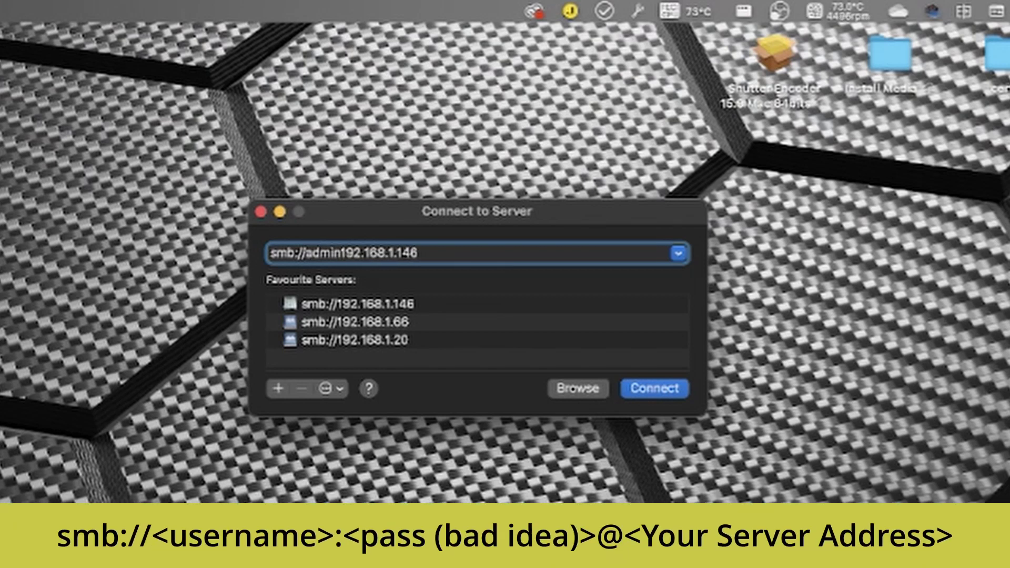
type(":@")
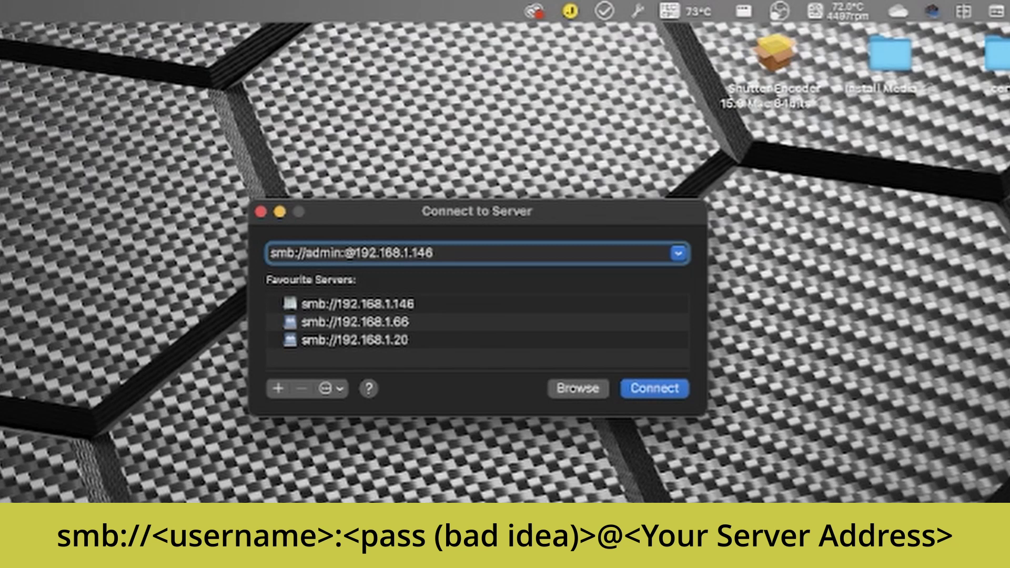
left_click(345, 252)
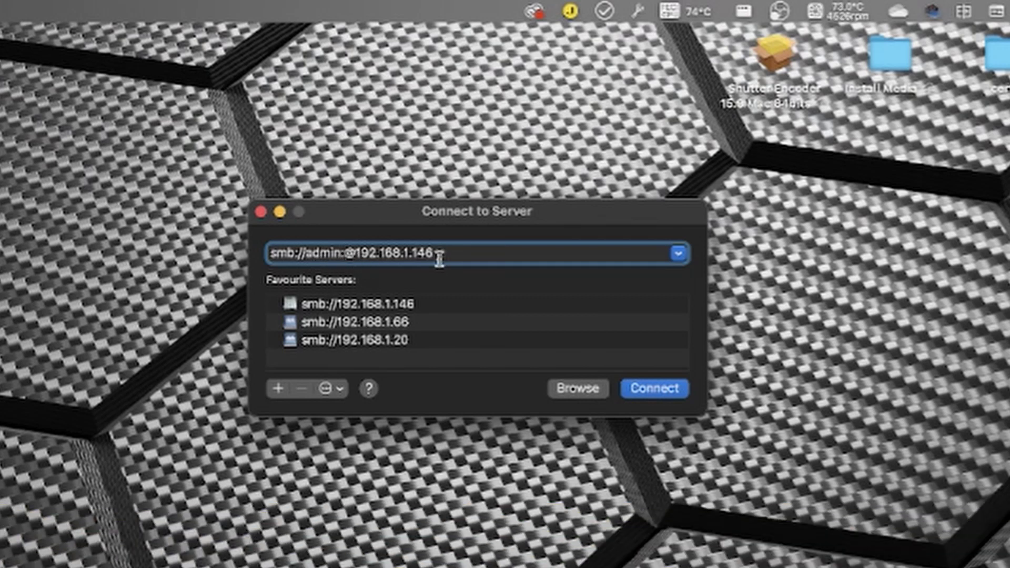
left_click(279, 388)
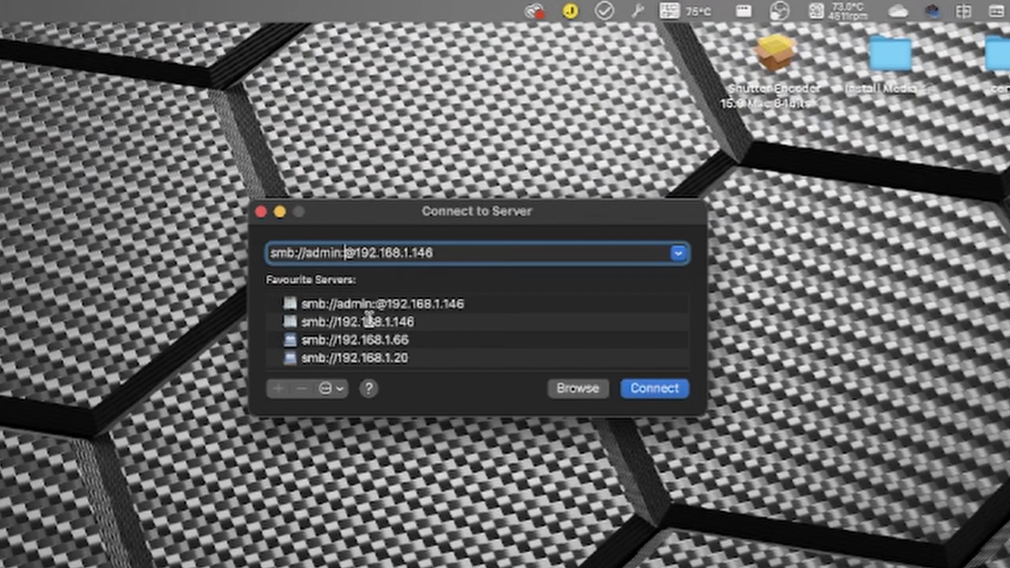
Step: Connect to the server and log in as admin with the account password
left_click(668, 388)
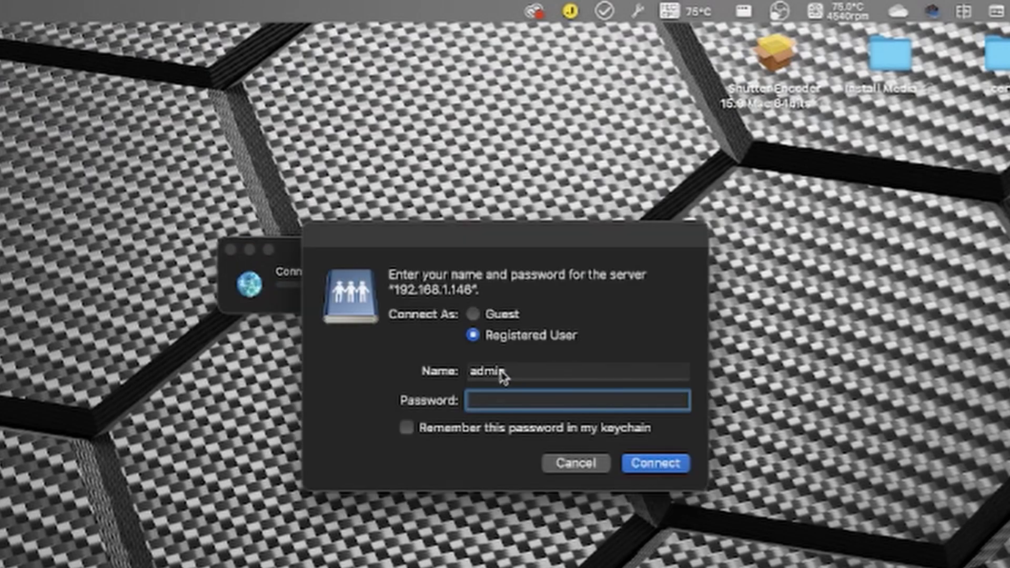
left_click(499, 371)
left_click_drag(467, 372, 532, 371)
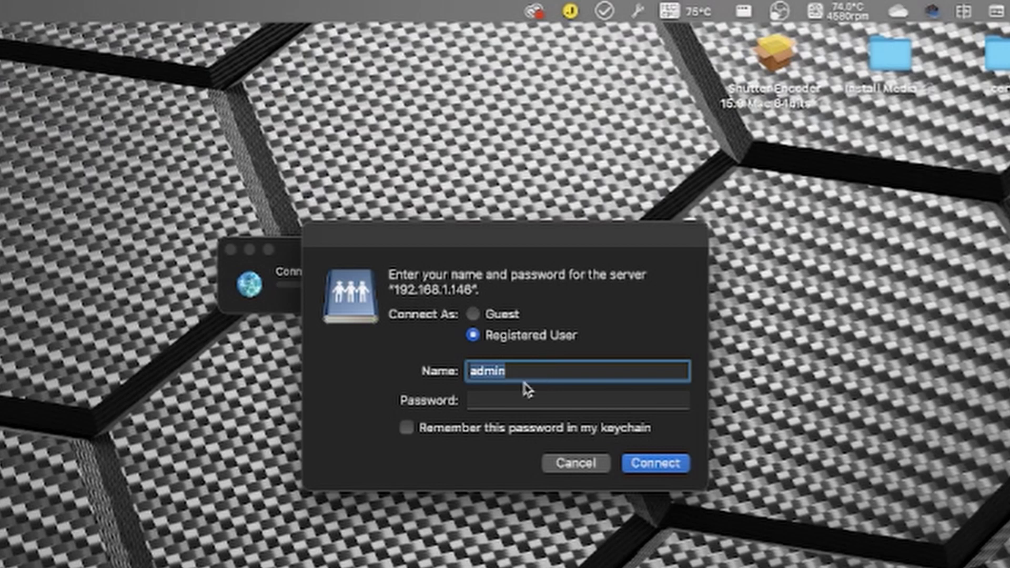
left_click(525, 397)
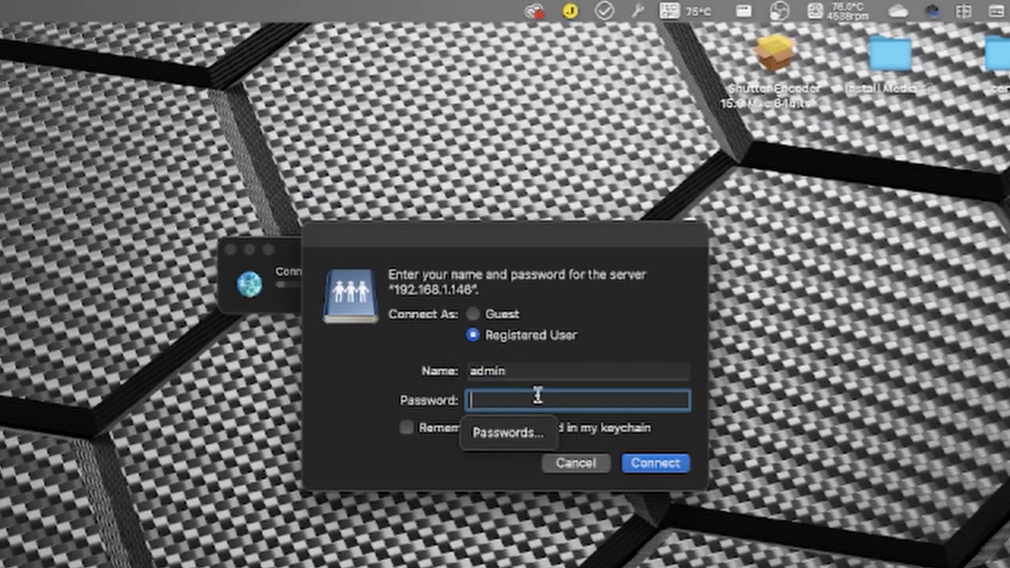
type("********")
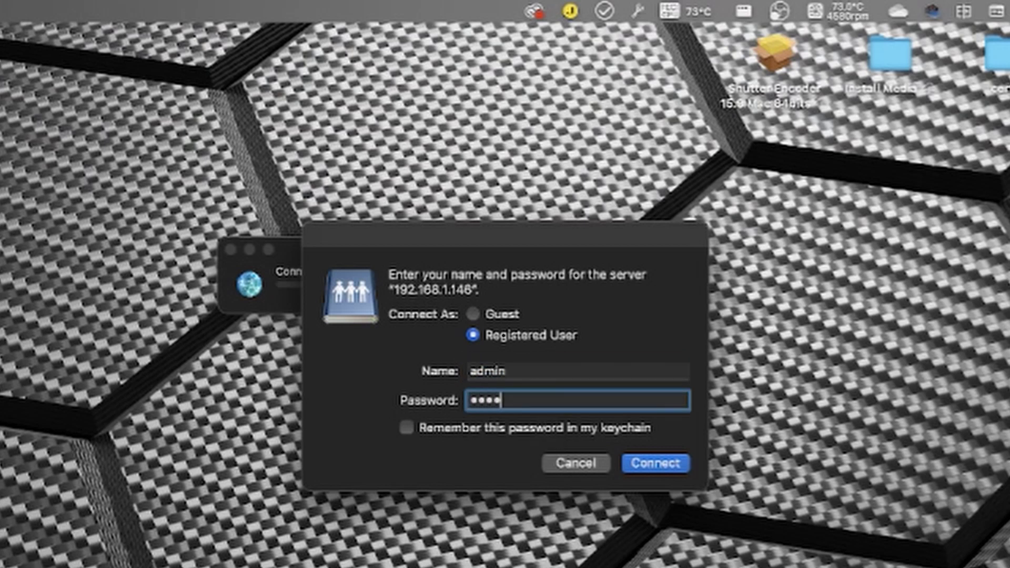
key("Return")
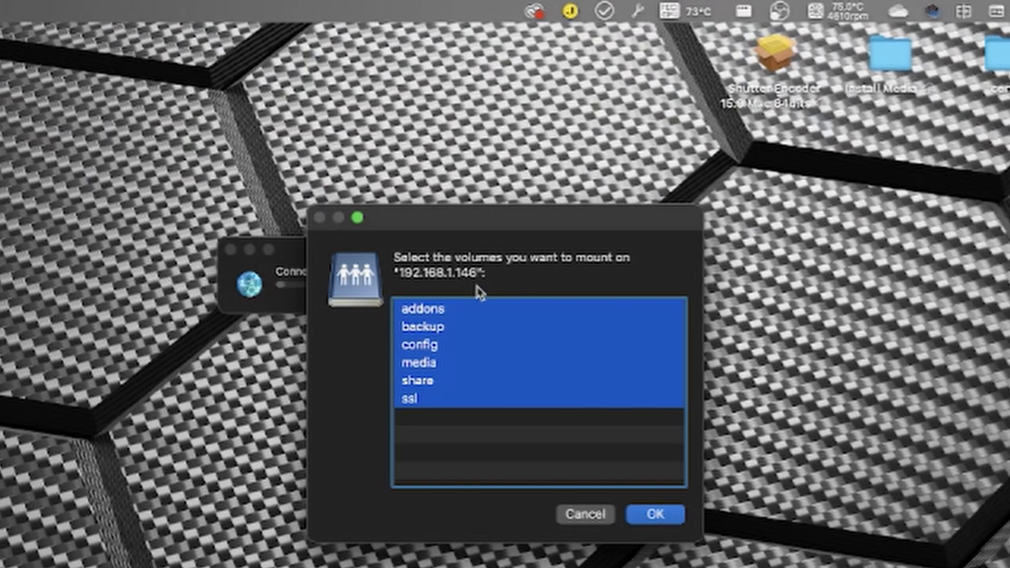
Step: Mount all six shares, then view the addons share and the backup share's tar archives
left_click(654, 515)
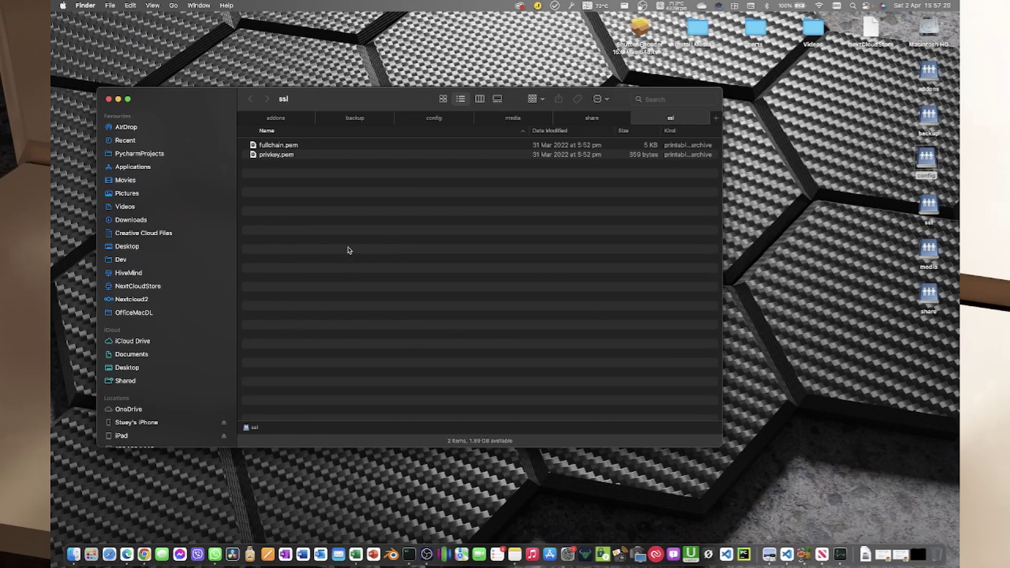
left_click(288, 120)
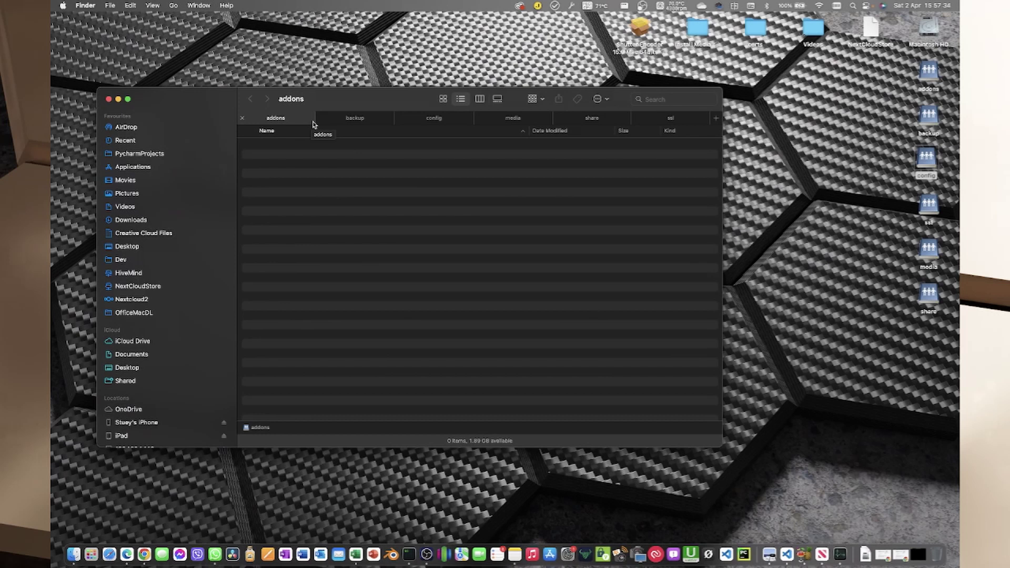
left_click(379, 117)
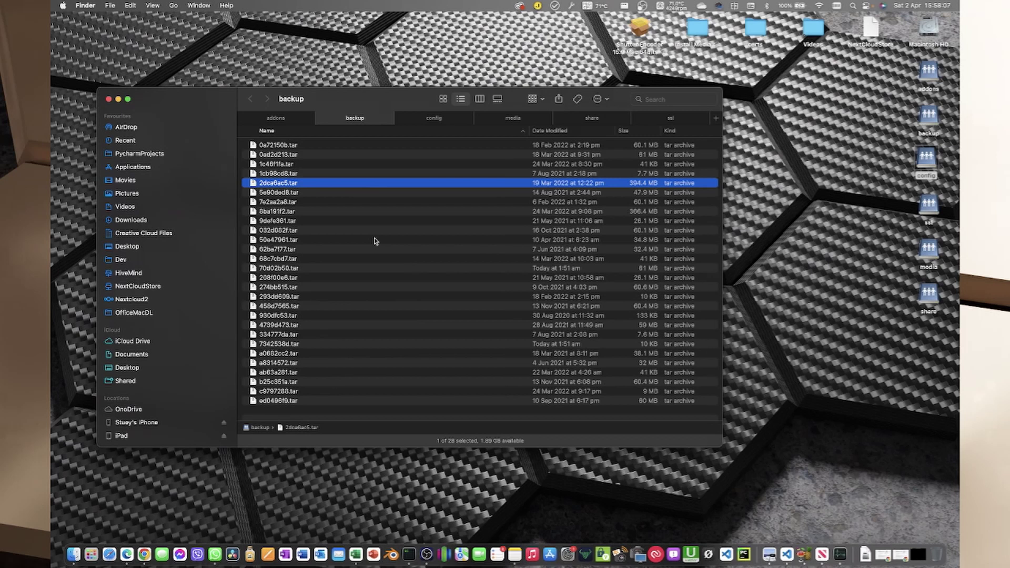
Step: Browse the config share's files, then drag the config drive onto Visual Studio Code
left_click(436, 120)
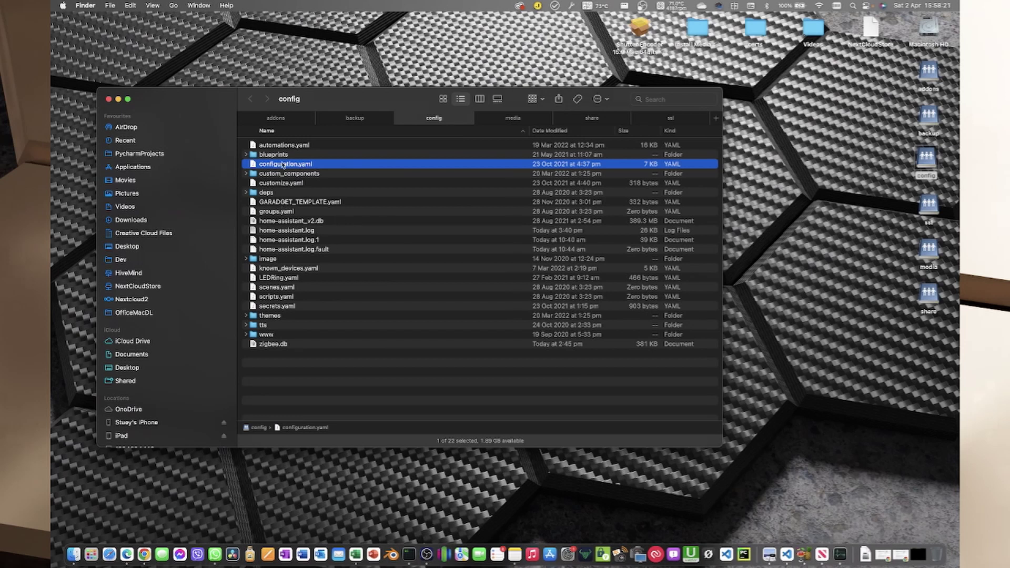
left_click(286, 307)
left_click(288, 297)
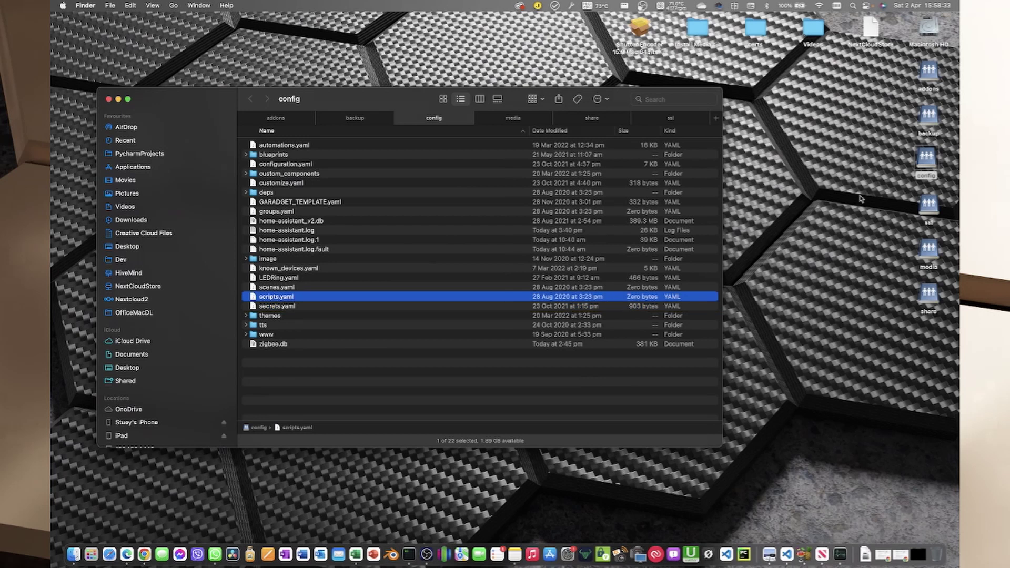
left_click_drag(923, 156, 730, 554)
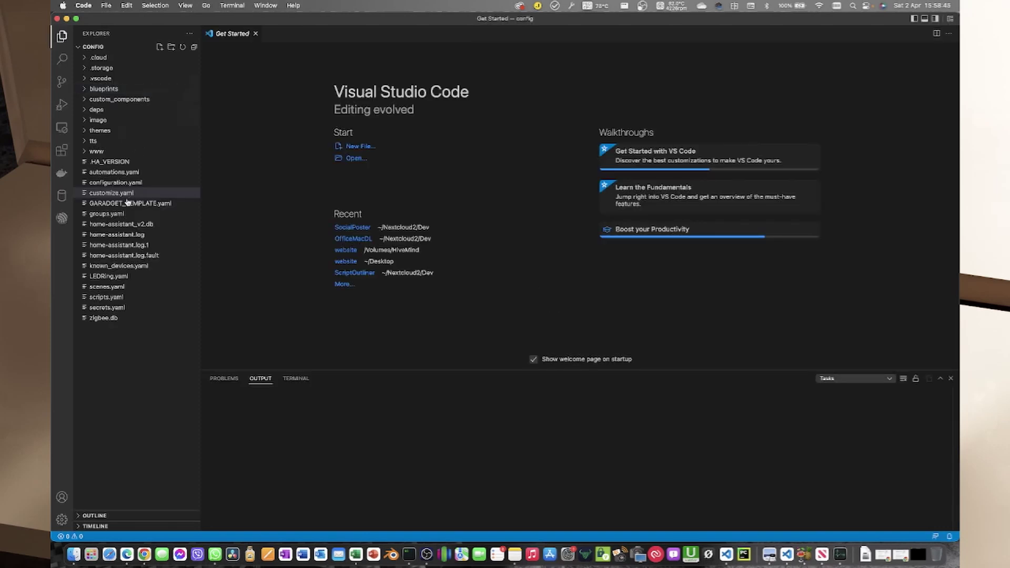
Step: Review configuration.yaml and scripts.yaml, inspecting lines 42–43, then close Visual Studio Code
left_click(123, 184)
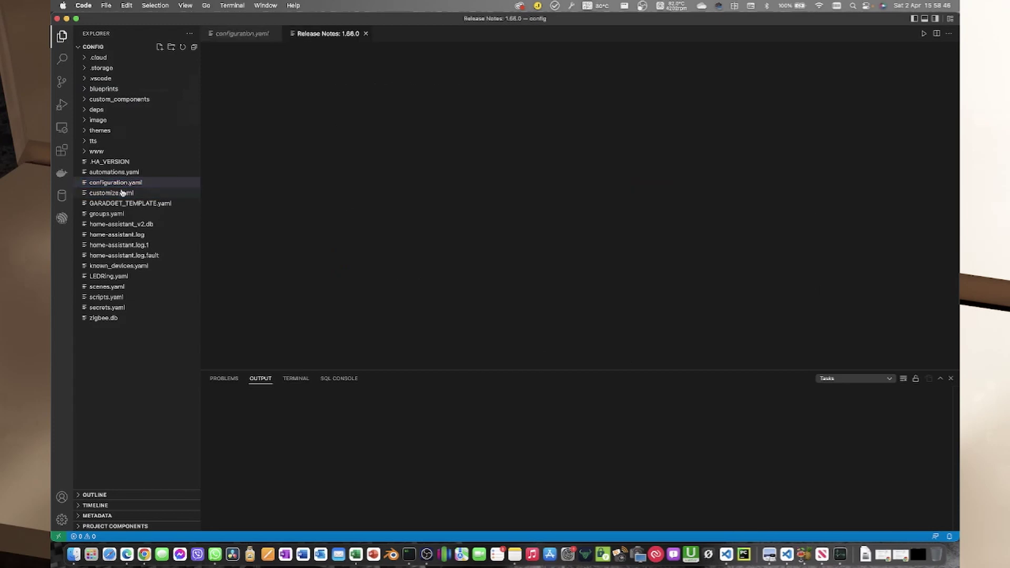
left_click(111, 297)
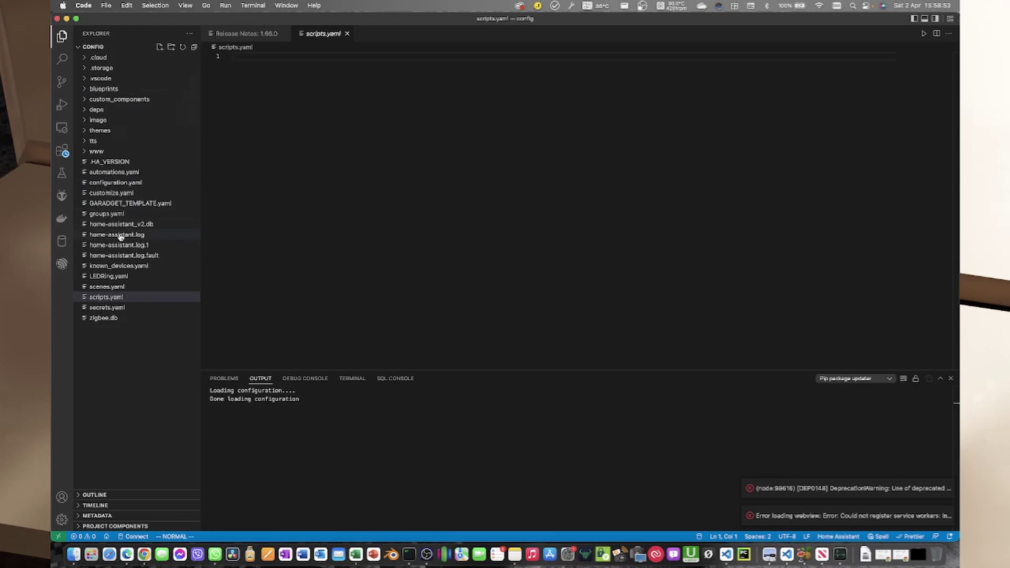
left_click(116, 183)
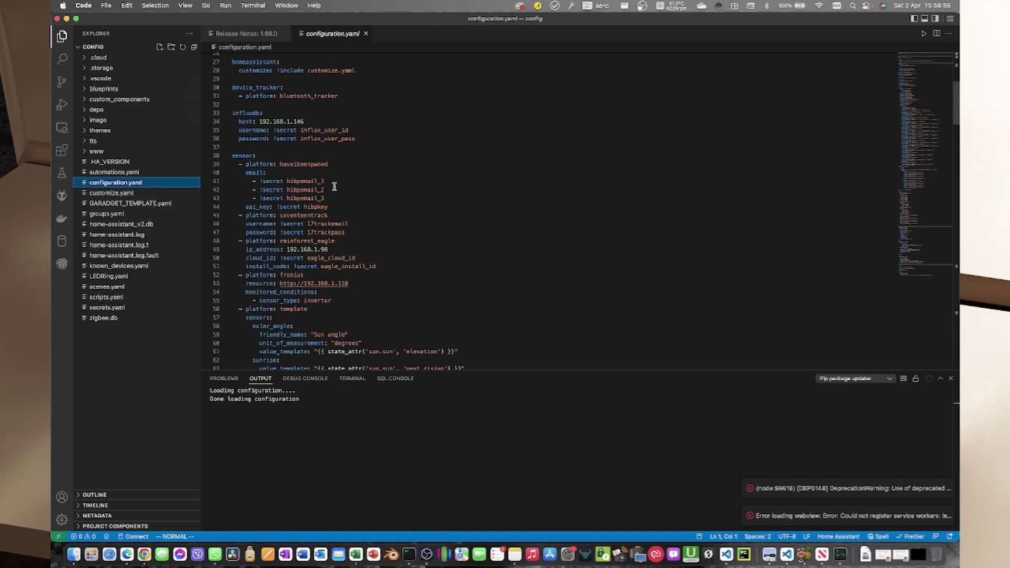
left_click(394, 199)
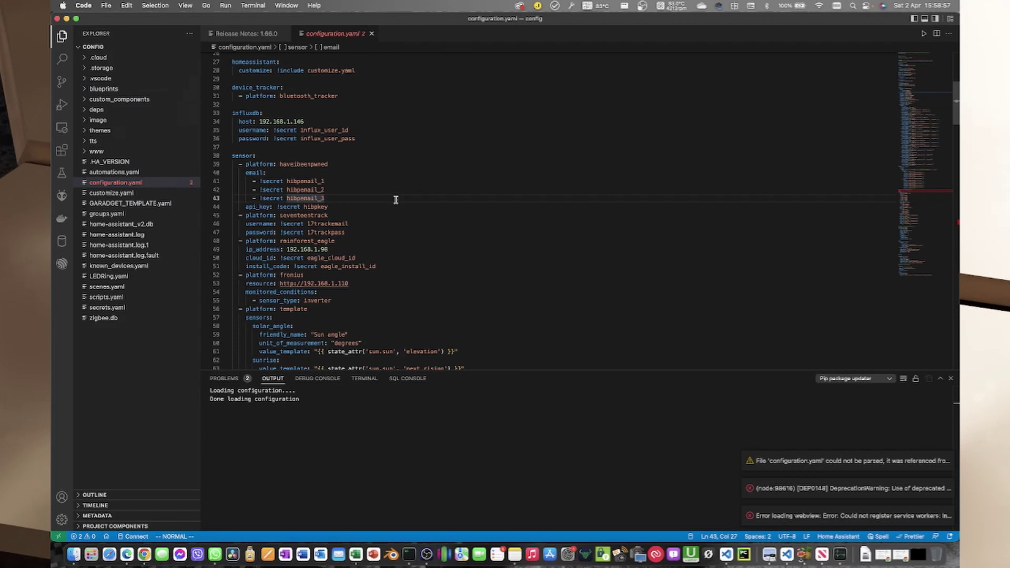
left_click(402, 185)
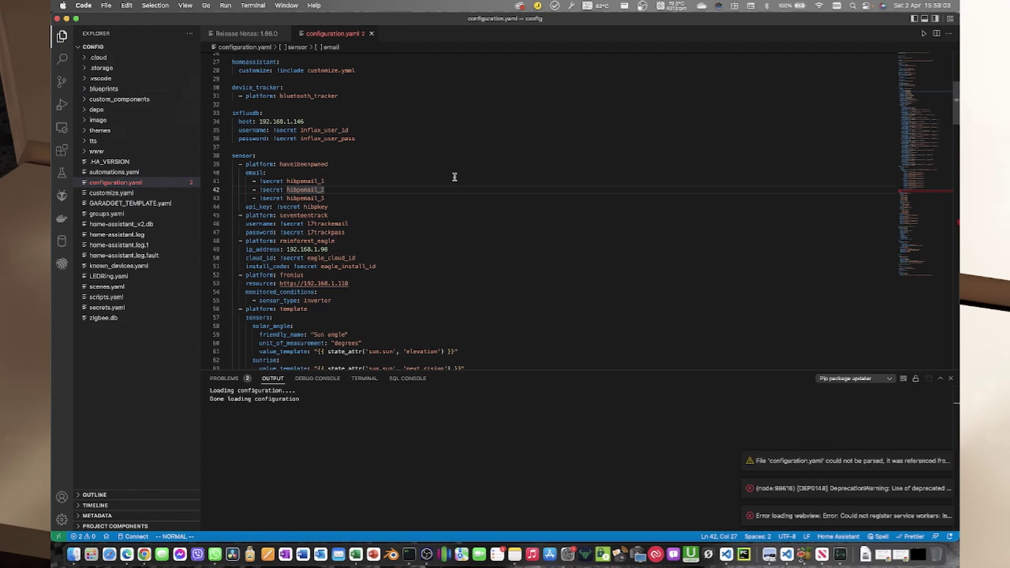
left_click(57, 19)
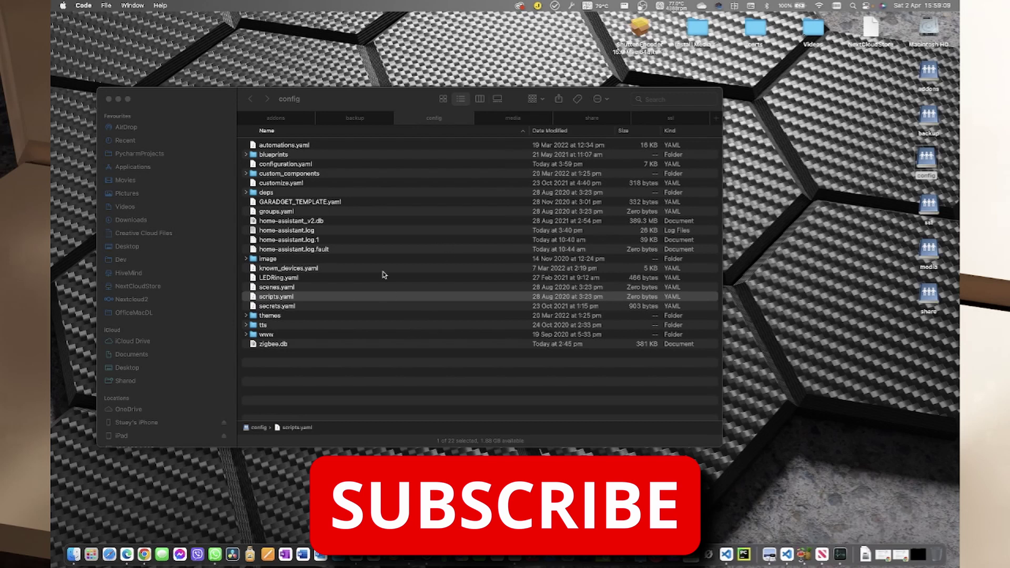
Step: View the empty media and share tabs, then the ssl tab with fullchain.pem and privkey.pem
left_click(509, 120)
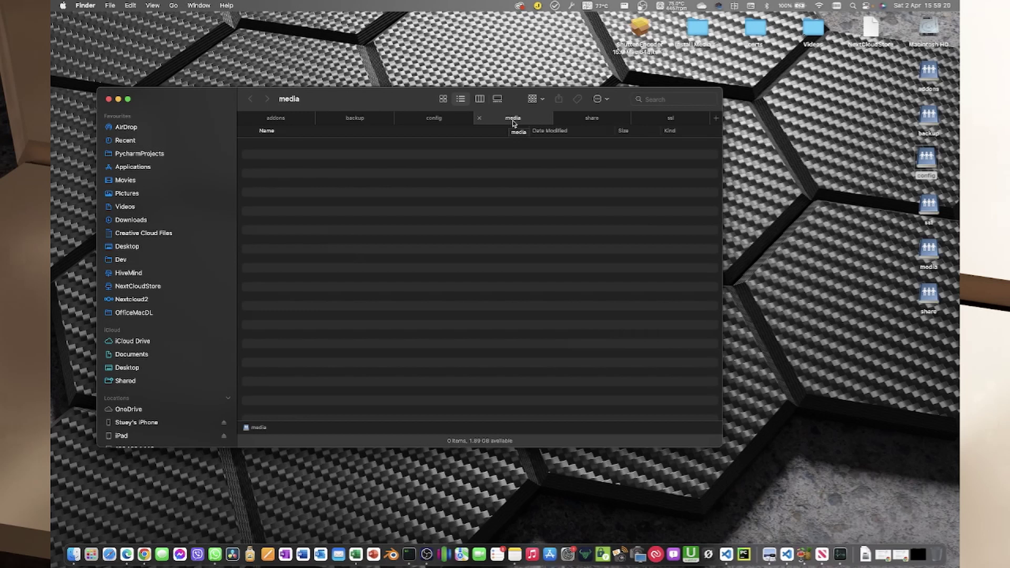
left_click(580, 121)
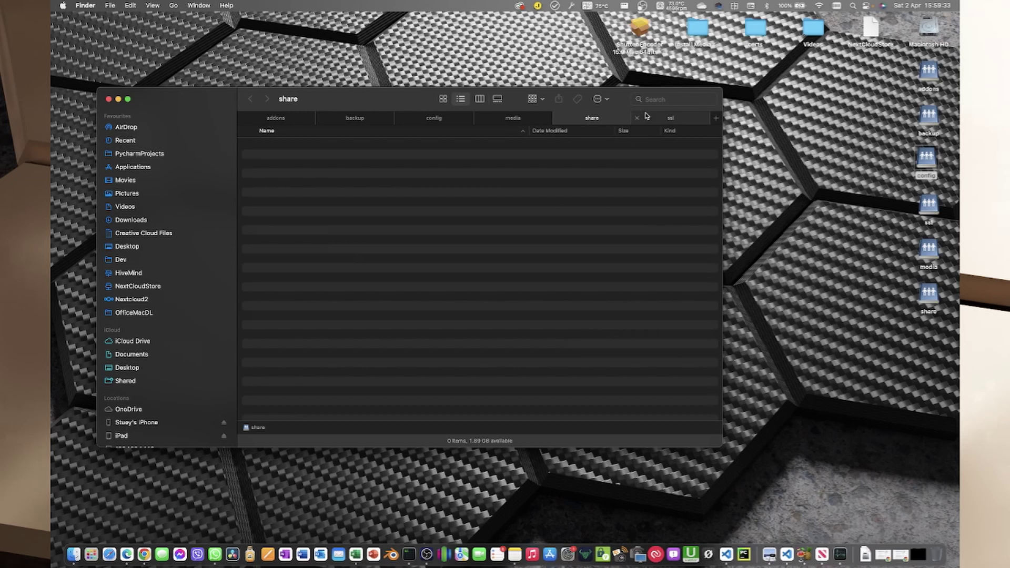
left_click(664, 119)
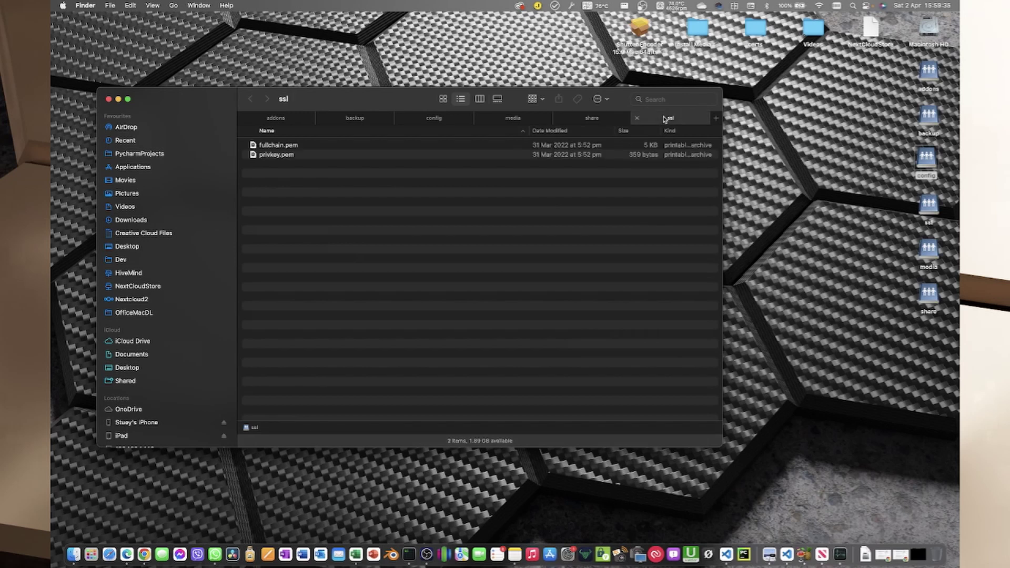